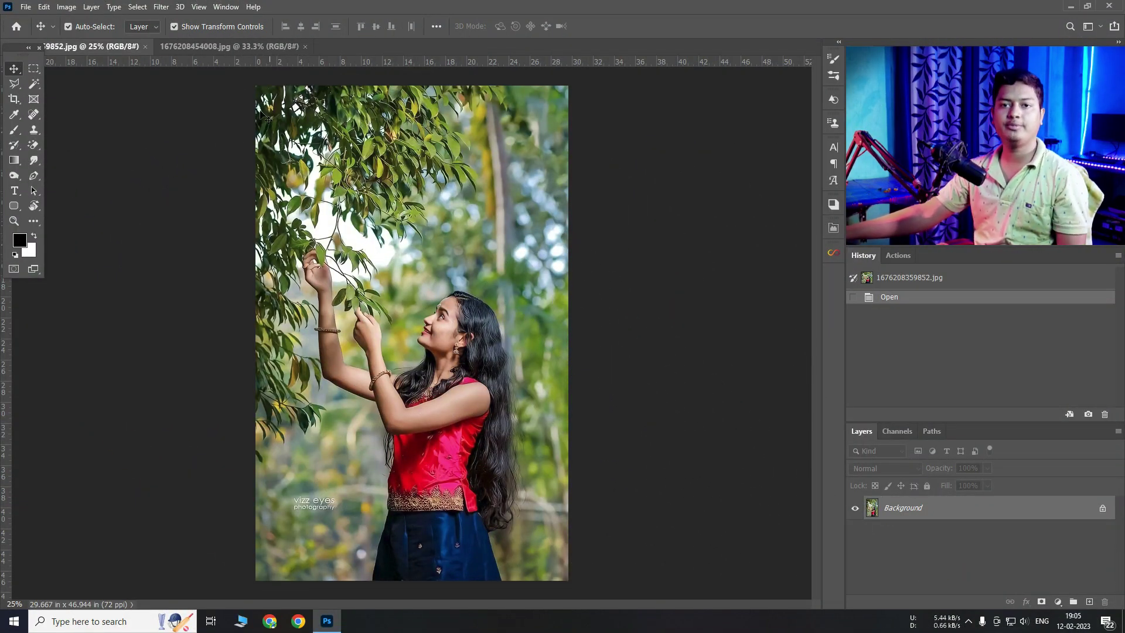
Glance at the second portrait, return to the first, and bring up the Background layer's context menu.
{"action": "left_click", "coordinate": [171, 48]}
{"action": "left_click", "coordinate": [96, 48]}
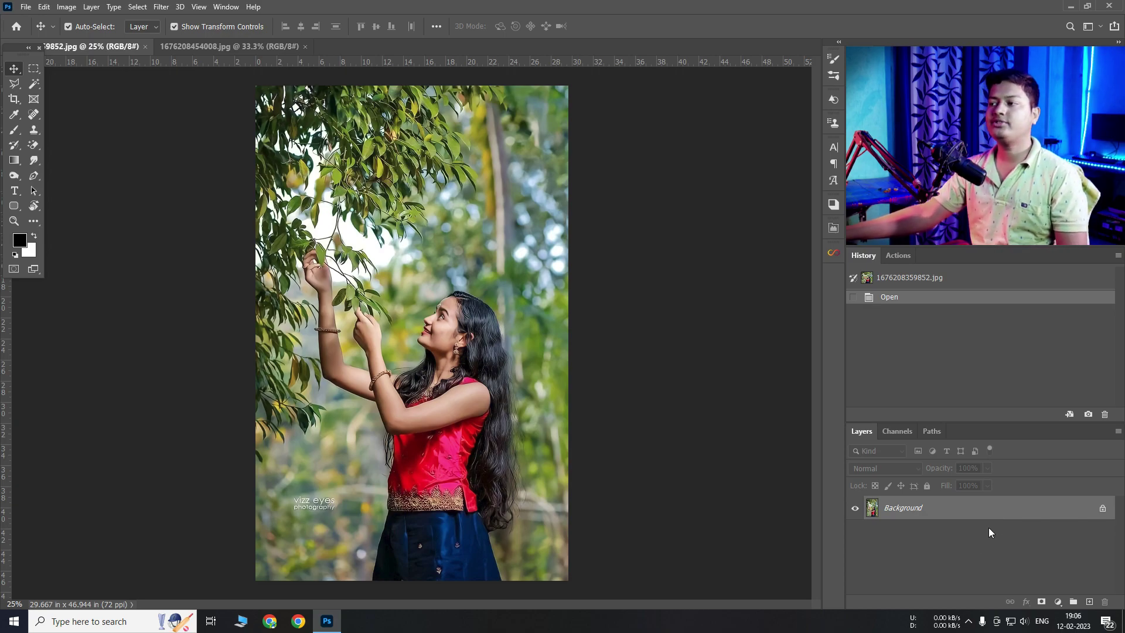
{"action": "right_click", "coordinate": [948, 514]}
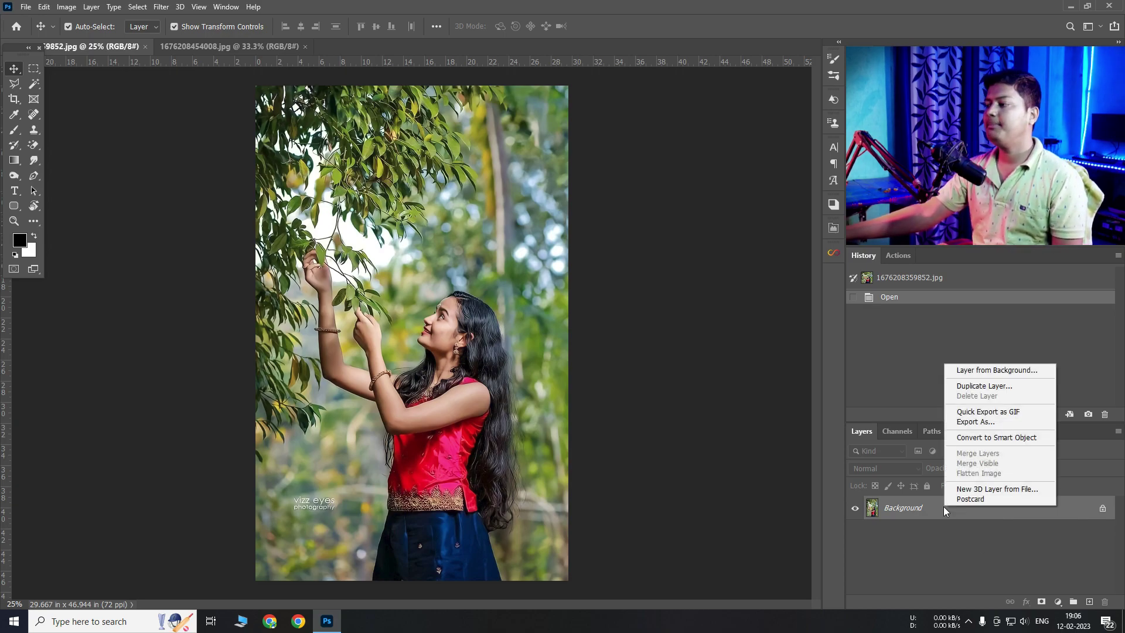
Duplicate the Background layer into a Background copy and turn off Auto-Select.
{"action": "left_click", "coordinate": [967, 384]}
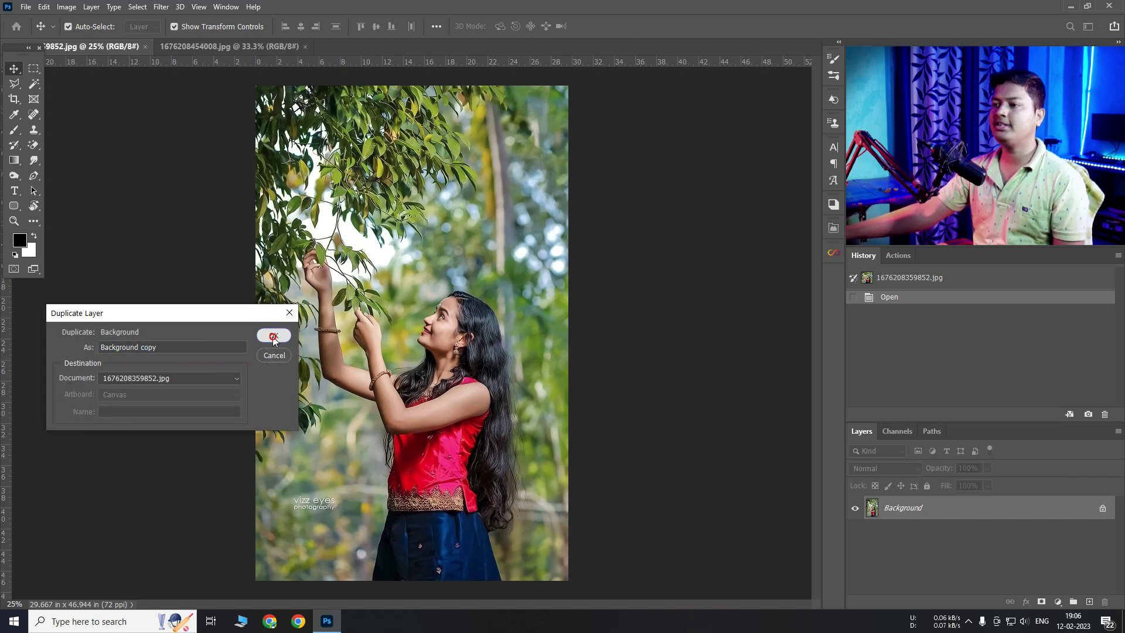
{"action": "left_click", "coordinate": [273, 335]}
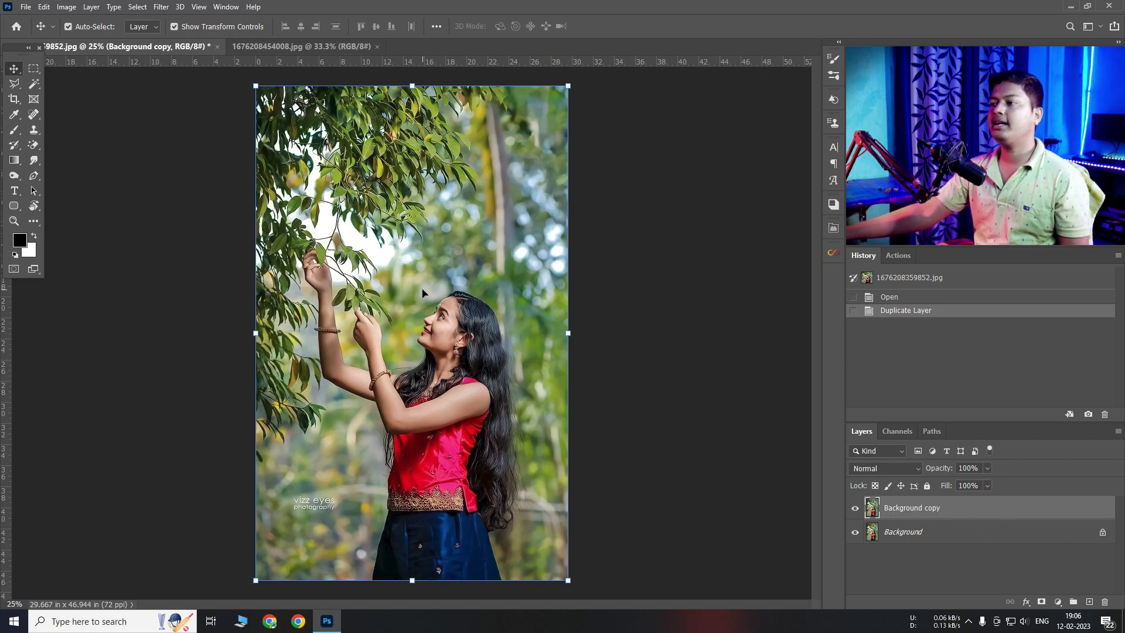
{"action": "left_click", "coordinate": [68, 26]}
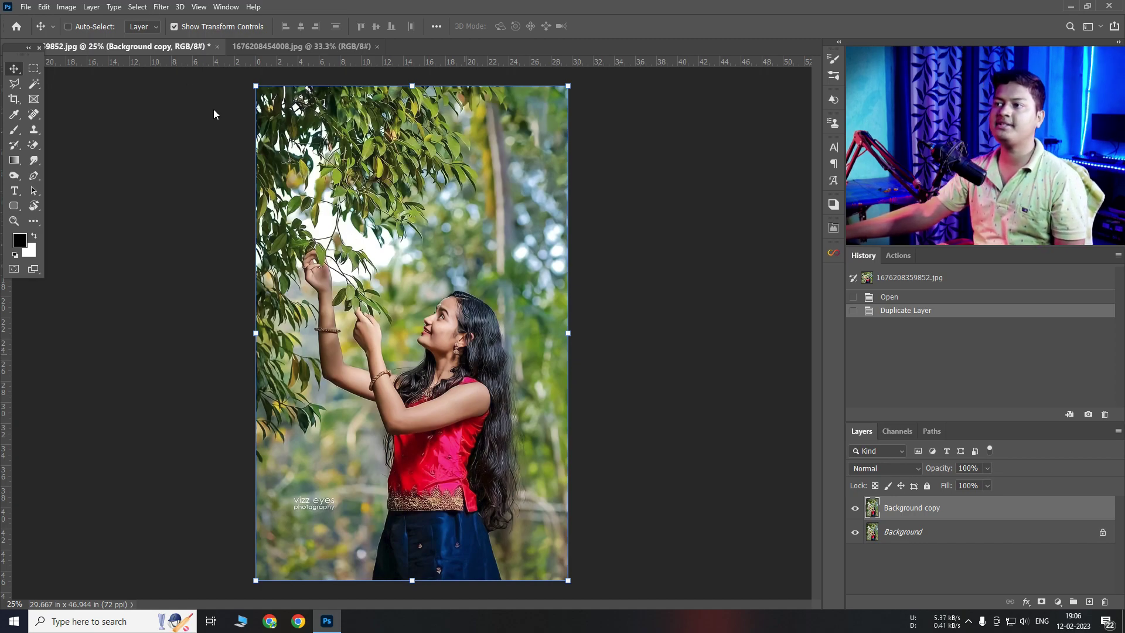
Apply the Artistic 03 profile at amount 110 in the Camera Raw Filter.
{"action": "key", "text": "shift+ctrl+a"}
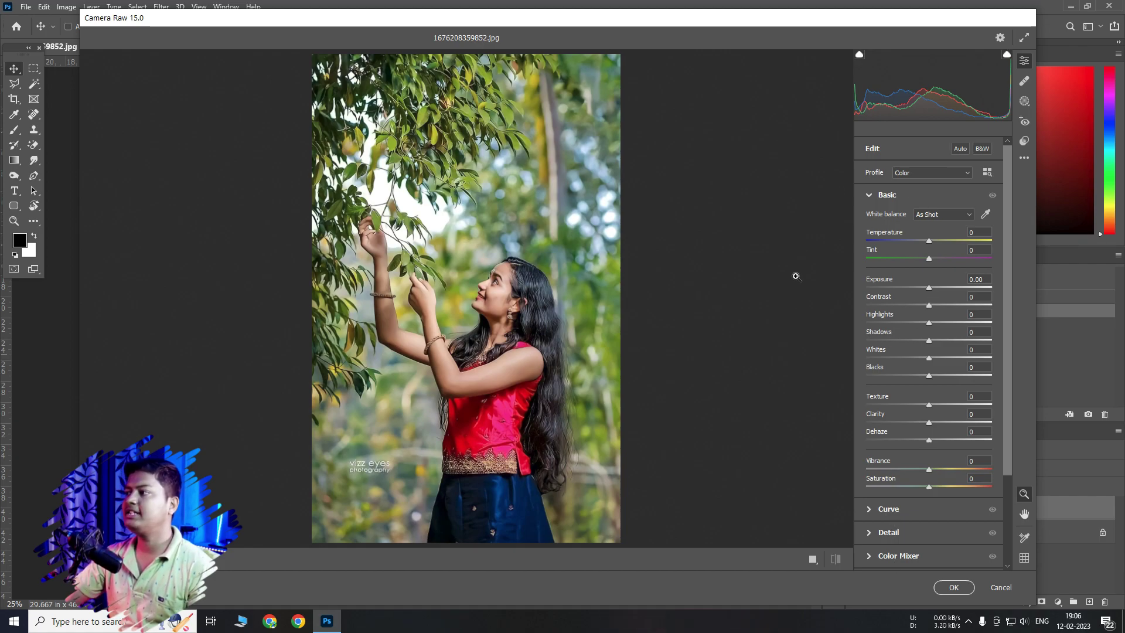
{"action": "left_click", "coordinate": [870, 195]}
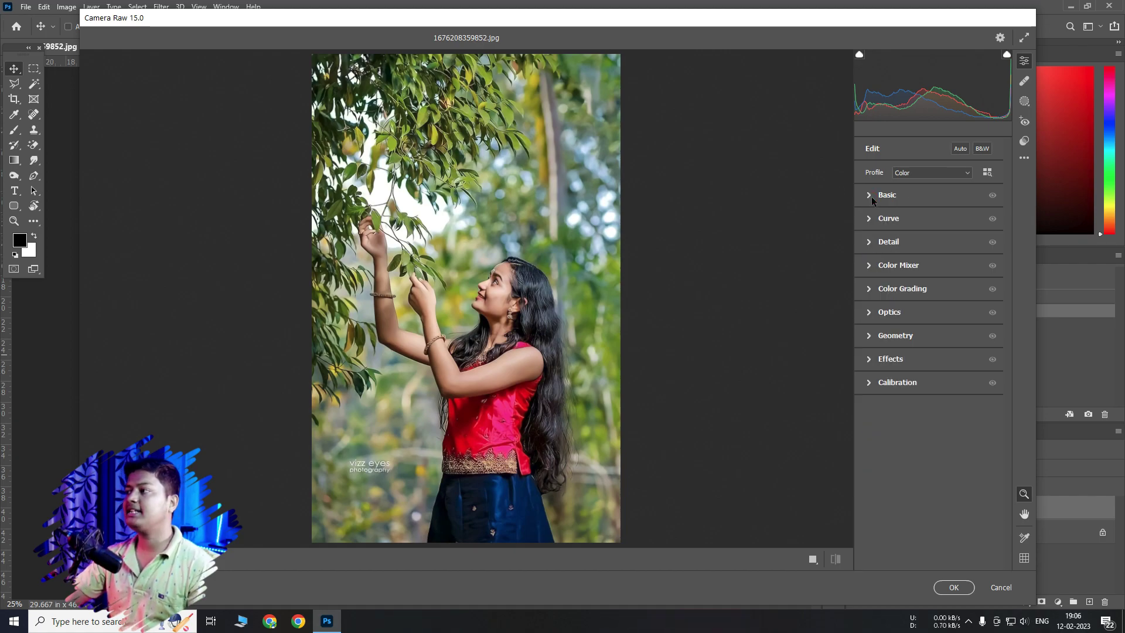
{"action": "left_click", "coordinate": [904, 175]}
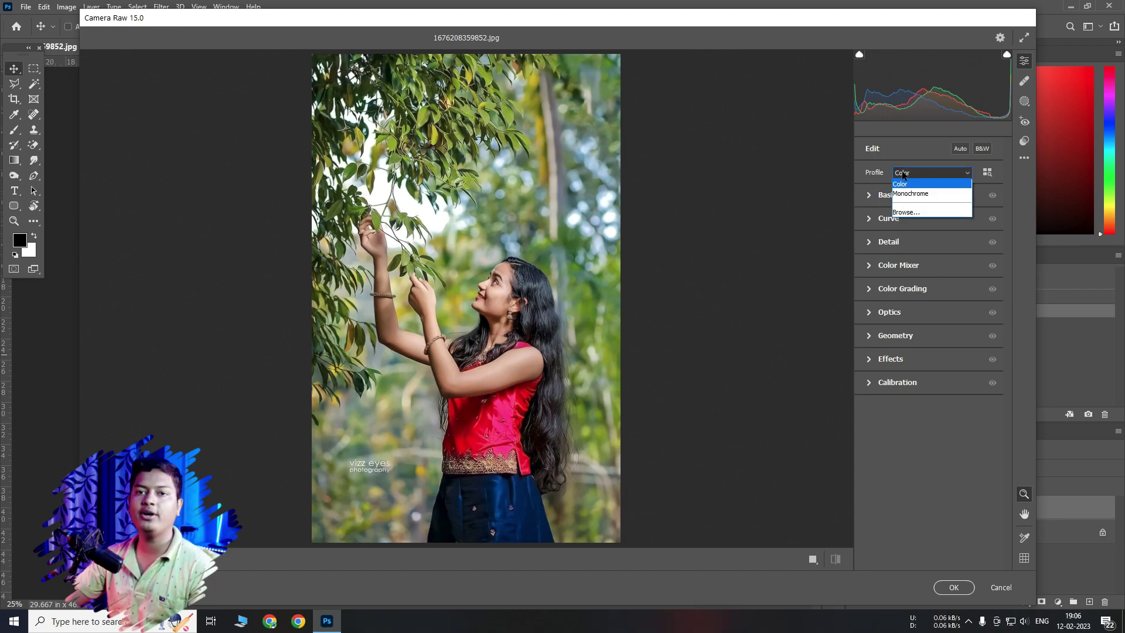
{"action": "left_click", "coordinate": [911, 212]}
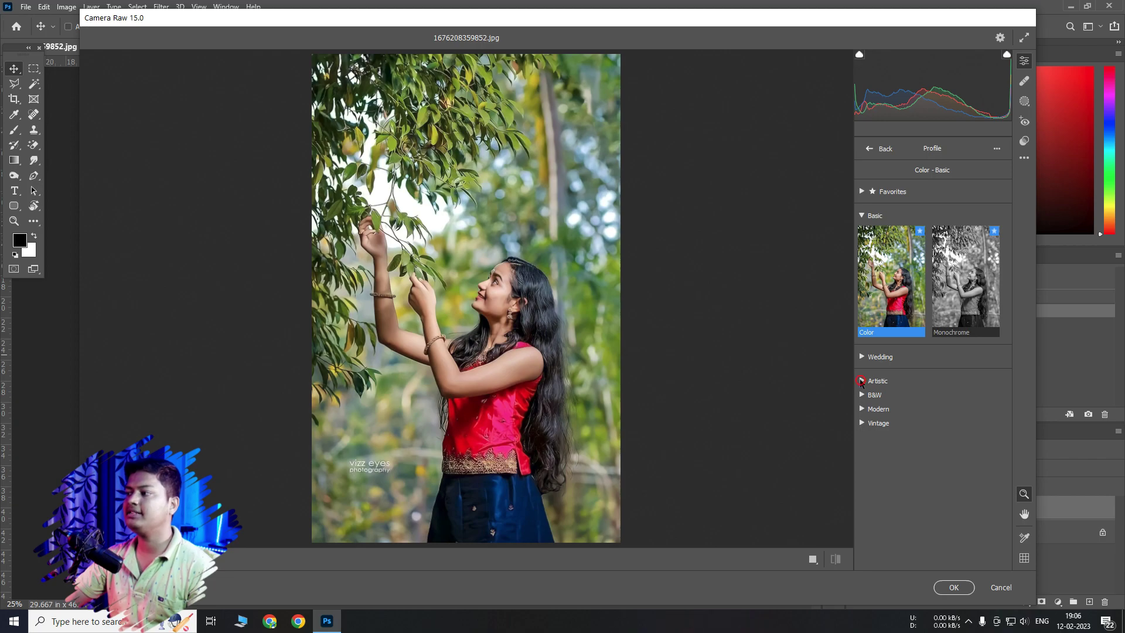
{"action": "left_click", "coordinate": [860, 381]}
{"action": "left_click", "coordinate": [891, 469]}
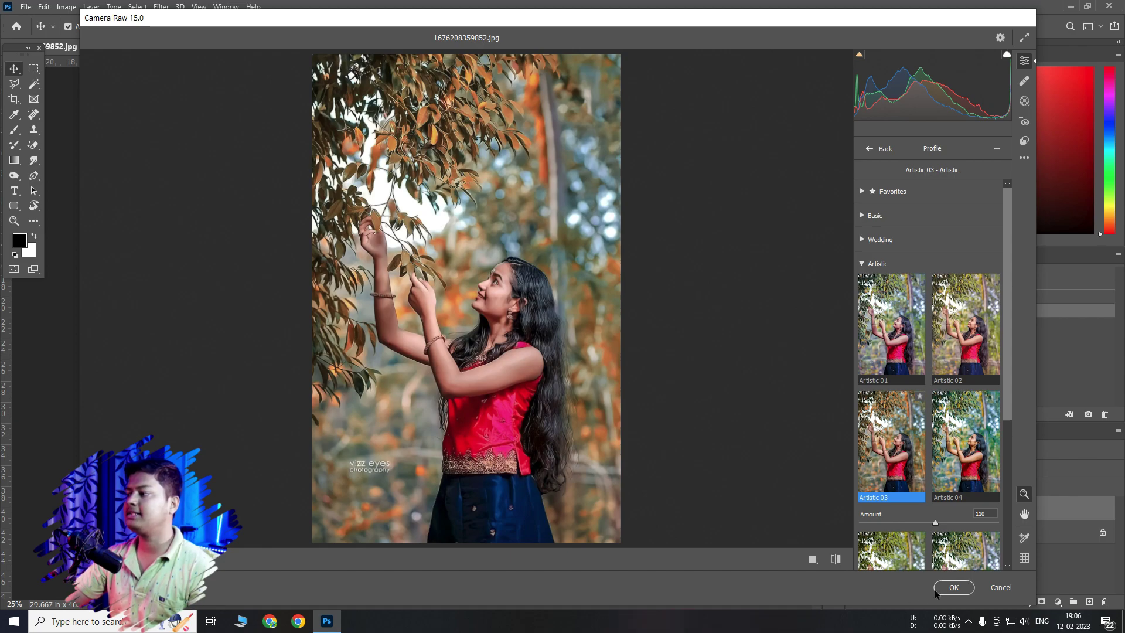
{"action": "left_click", "coordinate": [868, 150]}
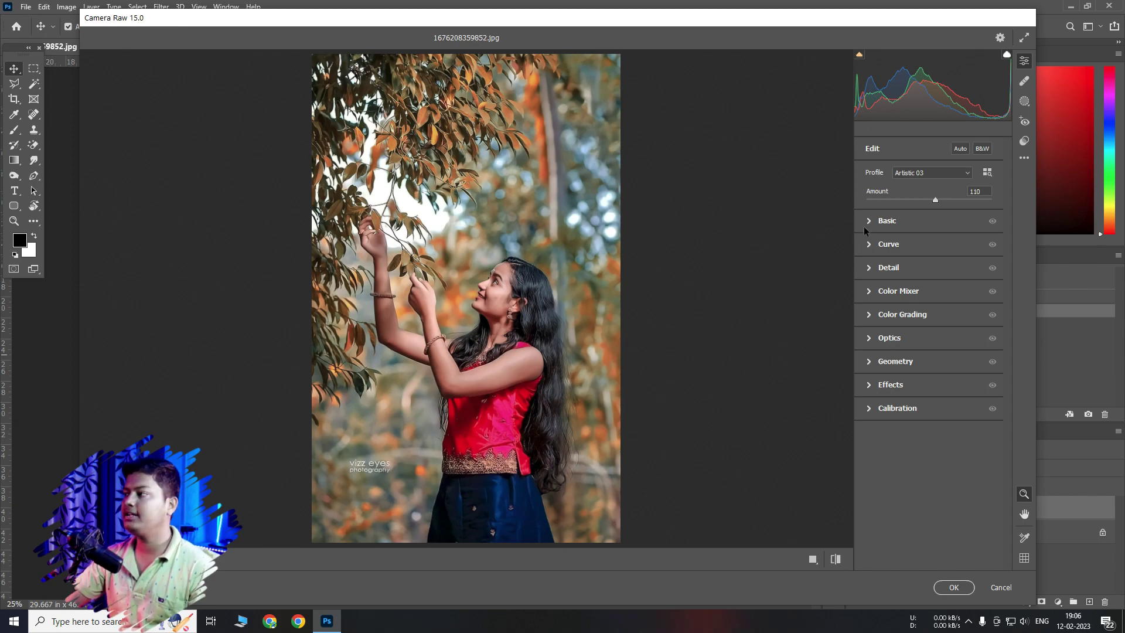
Set Color Mixer yellows to hue -100, saturation +100 and luminance +10.
{"action": "left_click", "coordinate": [882, 292]}
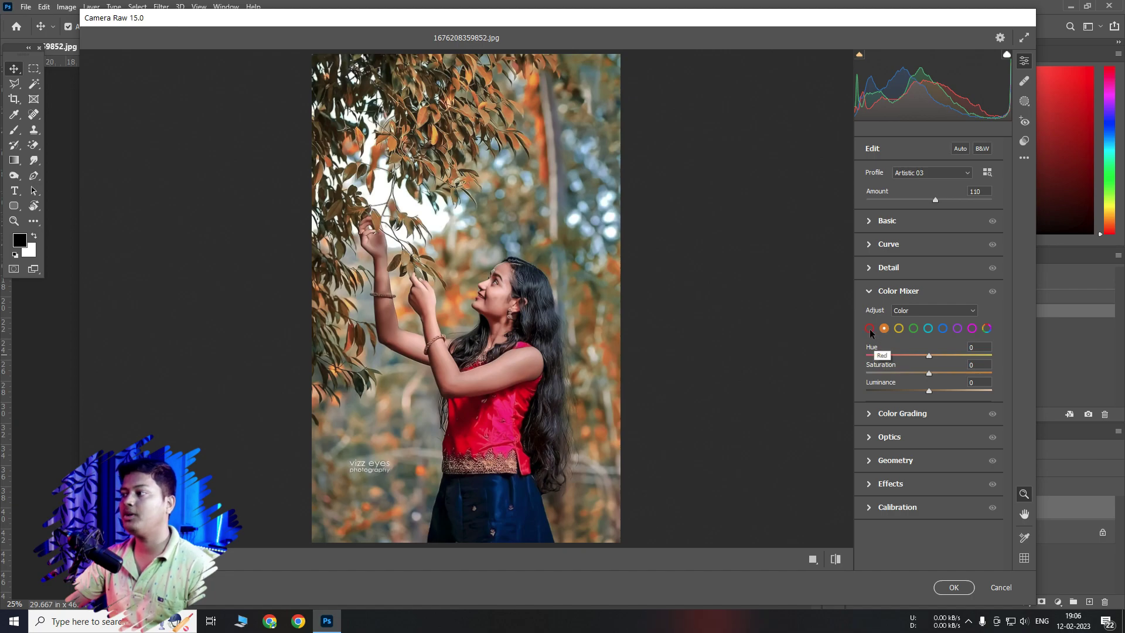
{"action": "left_click", "coordinate": [900, 328]}
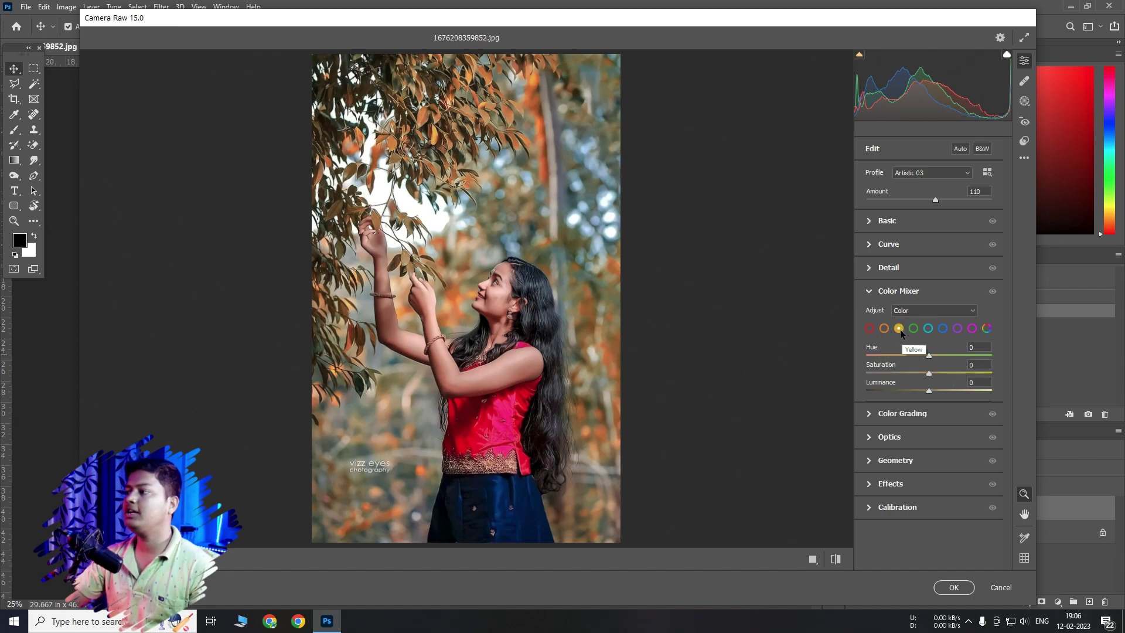
{"action": "left_click_drag", "start_coordinate": [928, 355], "coordinate": [693, 360]}
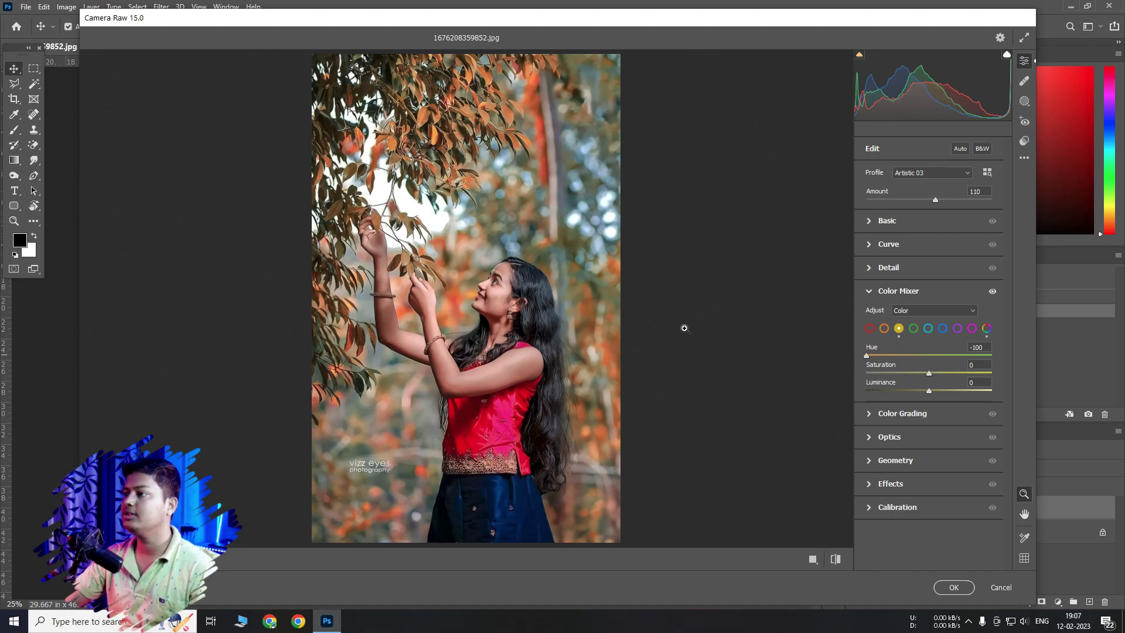
{"action": "left_click", "coordinate": [498, 104]}
{"action": "left_click", "coordinate": [578, 163]}
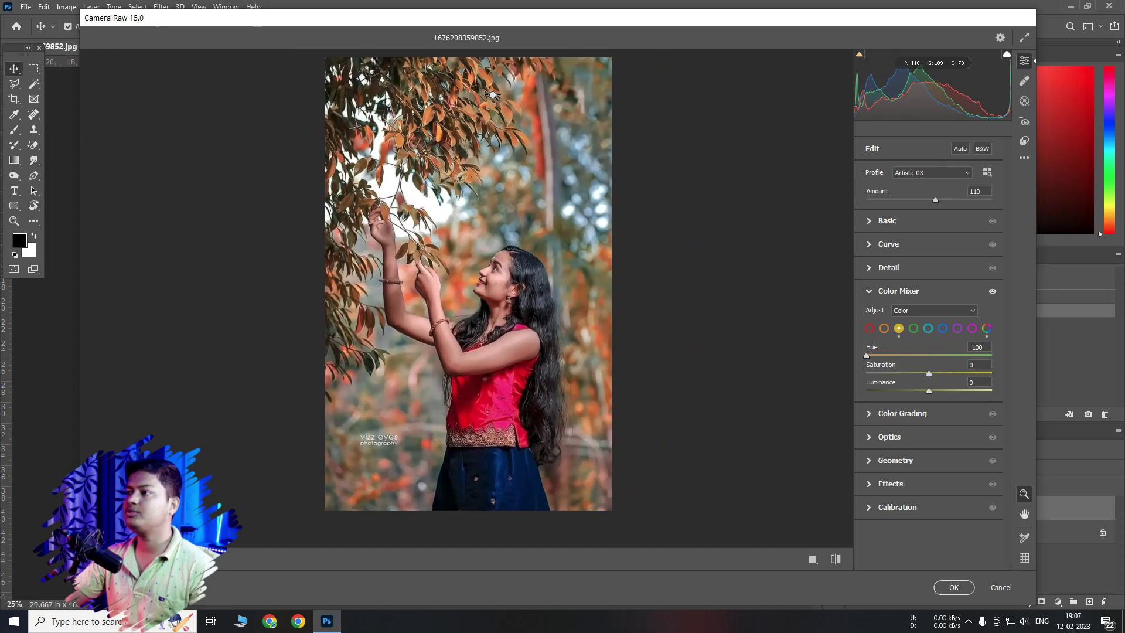
{"action": "left_click_drag", "start_coordinate": [929, 373], "coordinate": [1012, 372]}
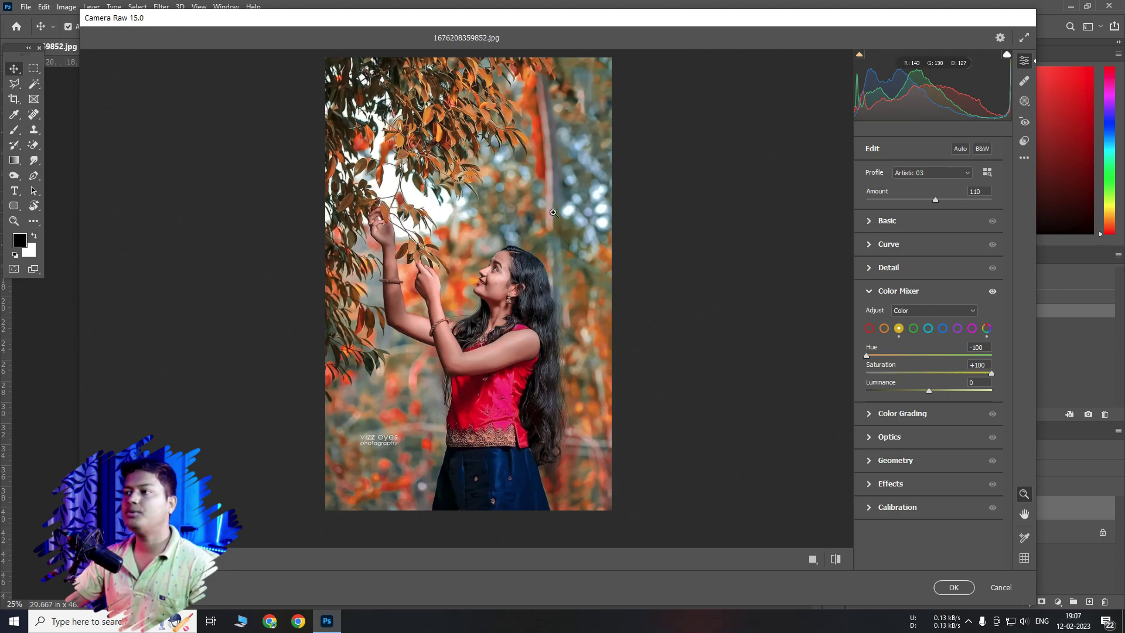
{"action": "left_click_drag", "start_coordinate": [934, 389], "coordinate": [946, 393]}
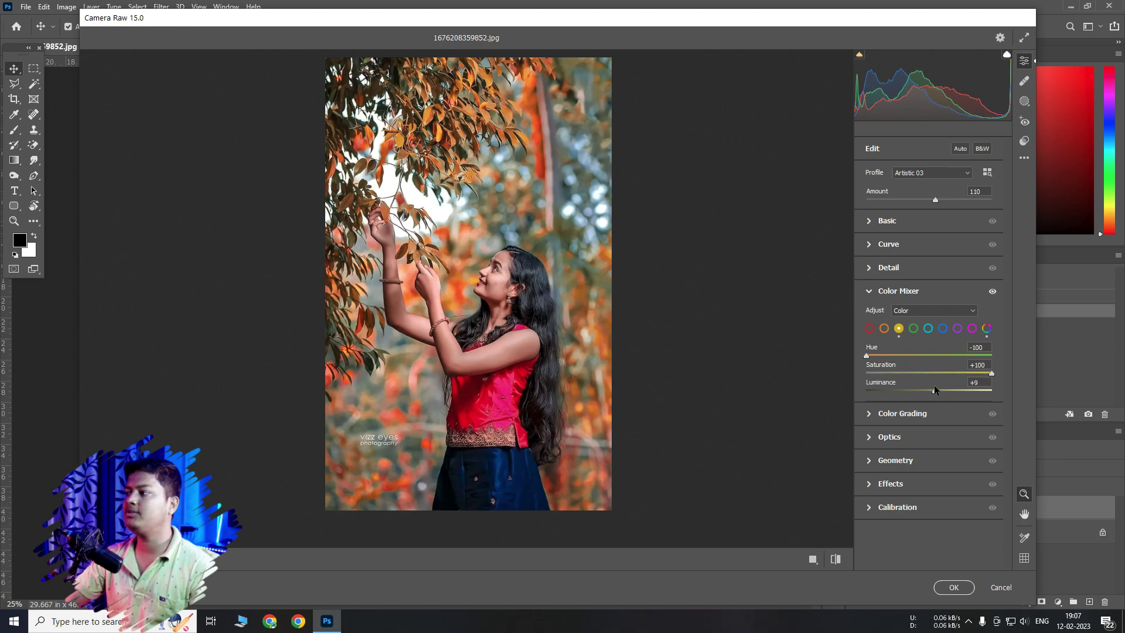
{"action": "left_click_drag", "start_coordinate": [936, 388], "coordinate": [934, 389]}
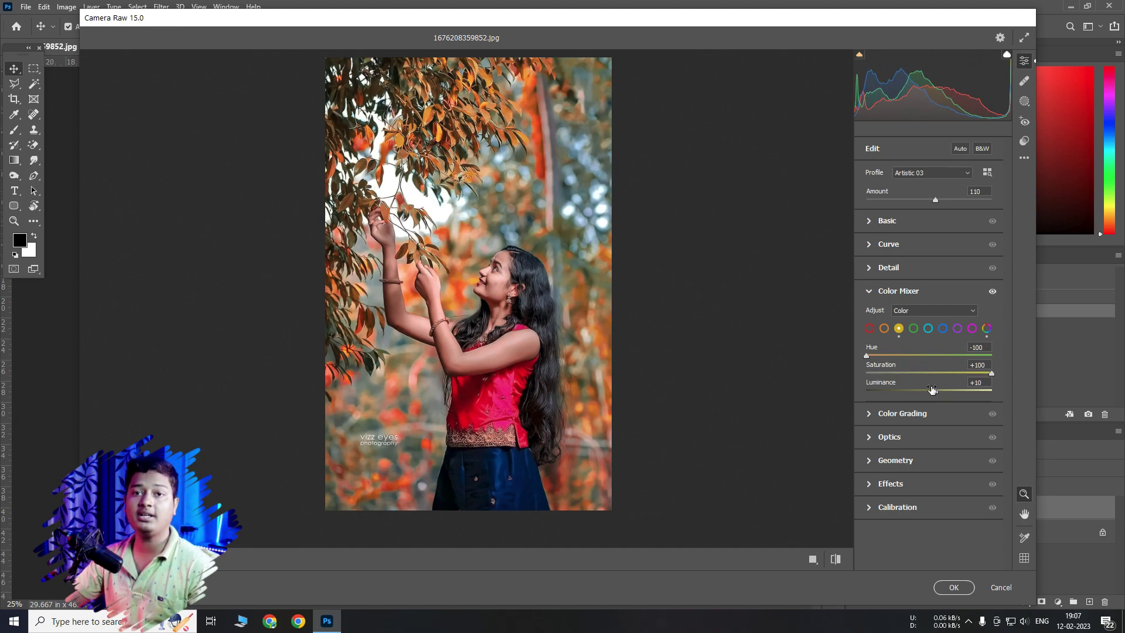
{"action": "left_click", "coordinate": [914, 328]}
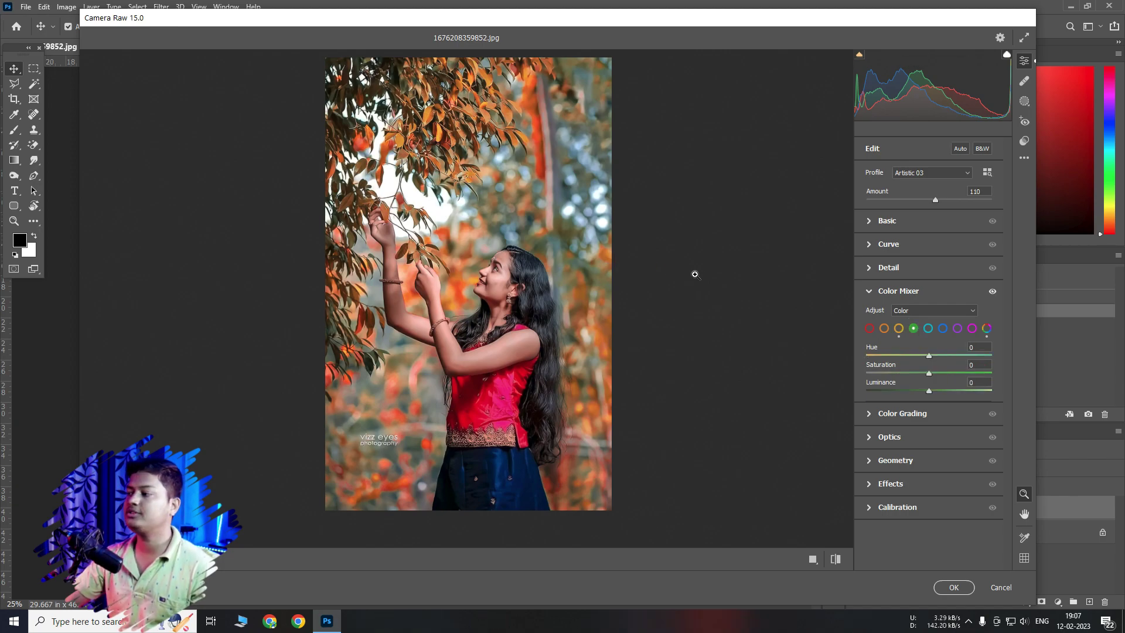
Set greens to hue -100 and saturation +35, keeping luminance at 0.
{"action": "left_click_drag", "start_coordinate": [930, 355], "coordinate": [680, 351]}
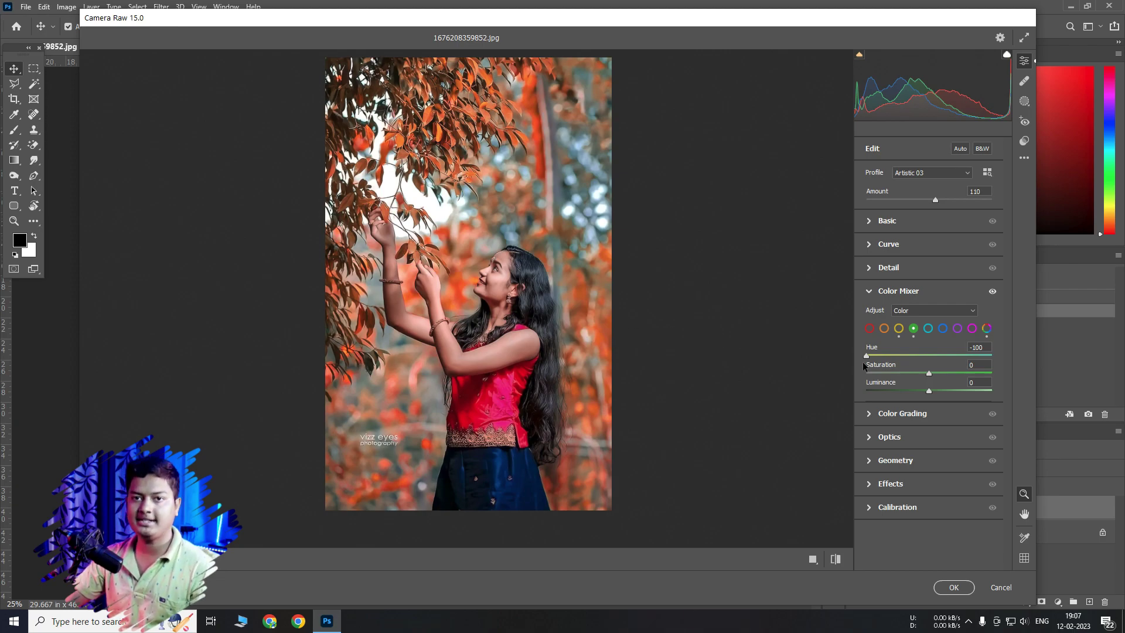
{"action": "left_click_drag", "start_coordinate": [927, 374], "coordinate": [947, 385]}
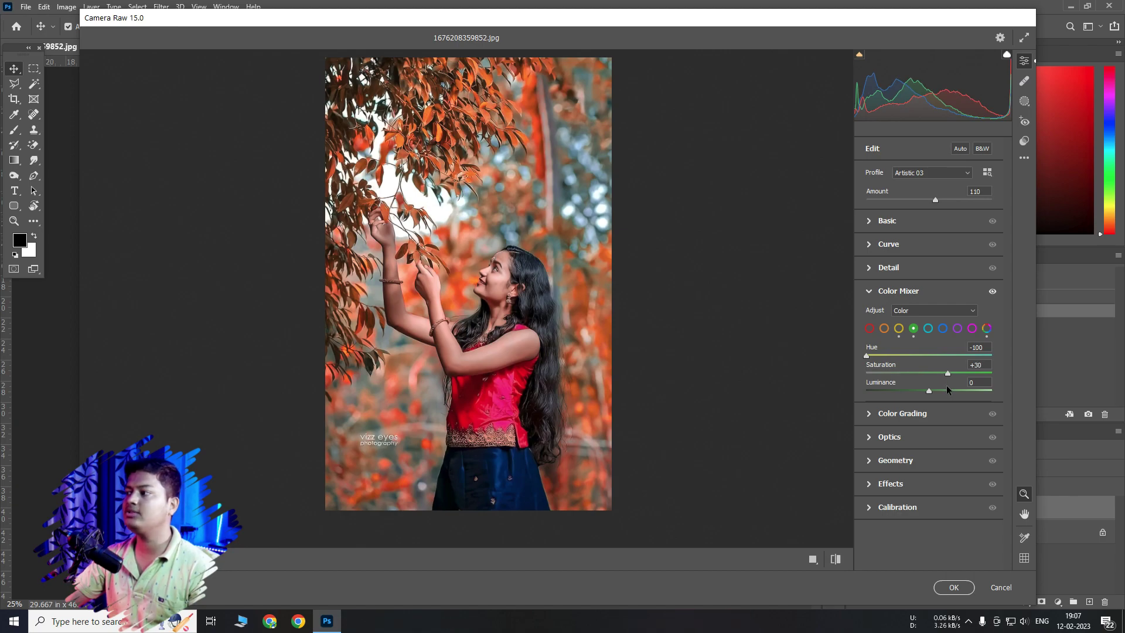
{"action": "left_click_drag", "start_coordinate": [947, 373], "coordinate": [950, 356]}
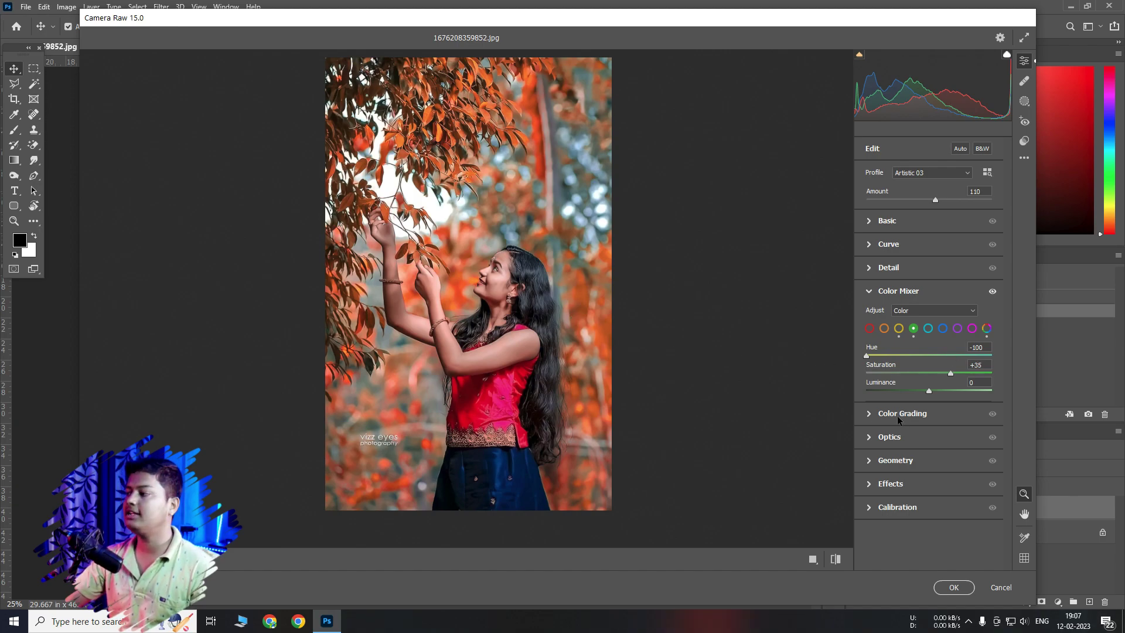
{"action": "left_click_drag", "start_coordinate": [928, 391], "coordinate": [927, 391]}
{"action": "double_click", "coordinate": [923, 390]}
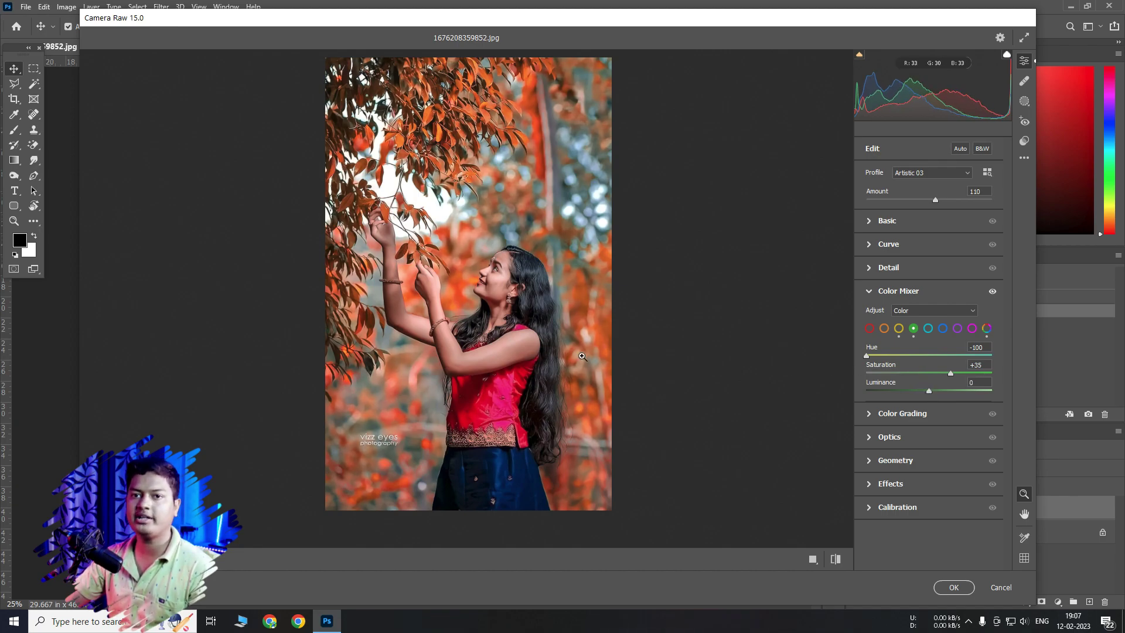
{"action": "left_click", "coordinate": [927, 329]}
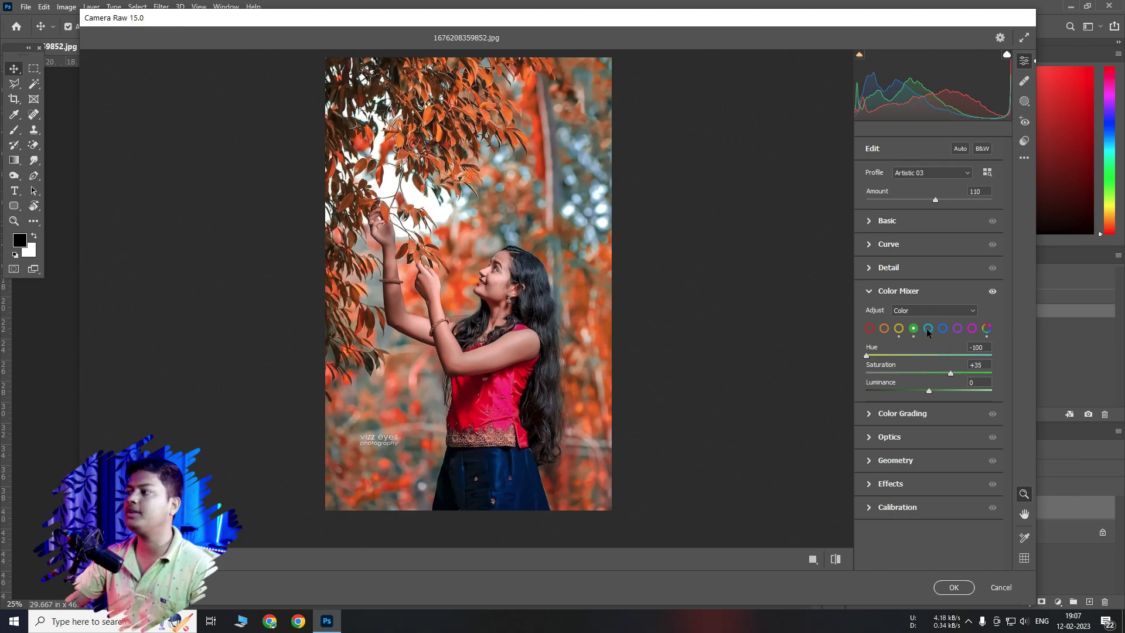
Push aquas and blues to hue -100 and saturation +100, with blue luminance +29.
{"action": "left_click_drag", "start_coordinate": [930, 356], "coordinate": [866, 356]}
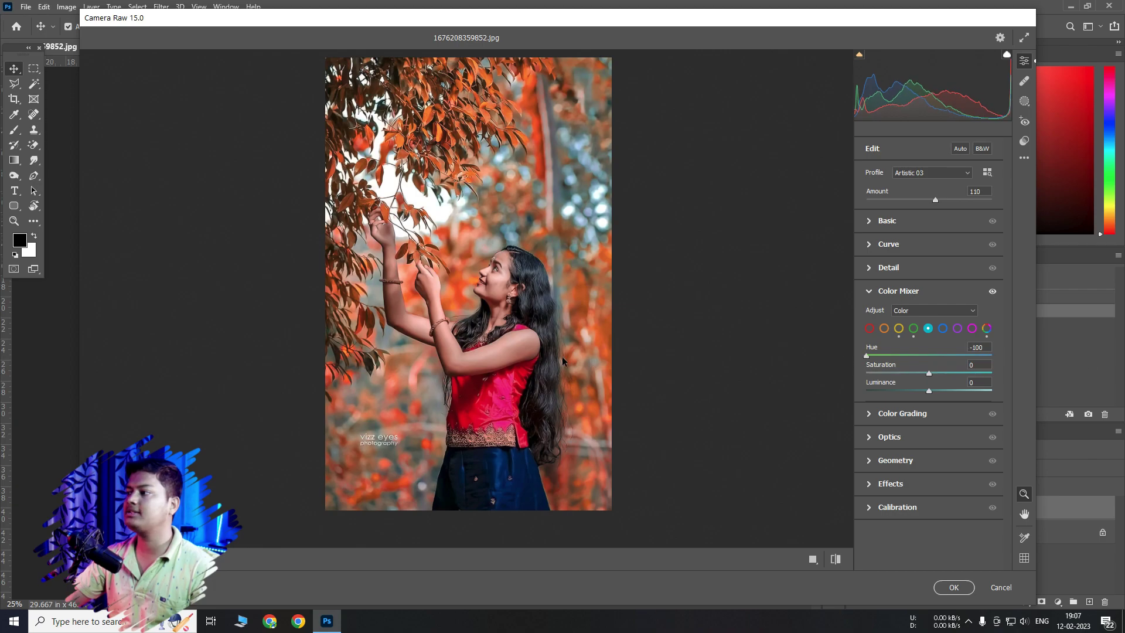
{"action": "left_click_drag", "start_coordinate": [929, 373], "coordinate": [1123, 379]}
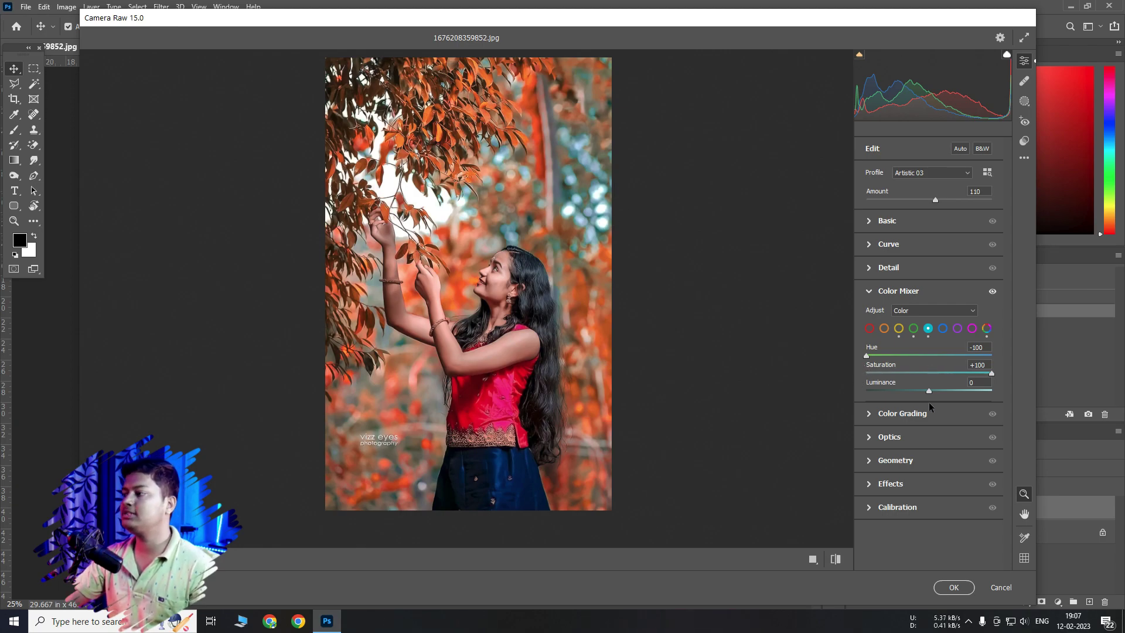
{"action": "left_click_drag", "start_coordinate": [929, 389], "coordinate": [940, 394]}
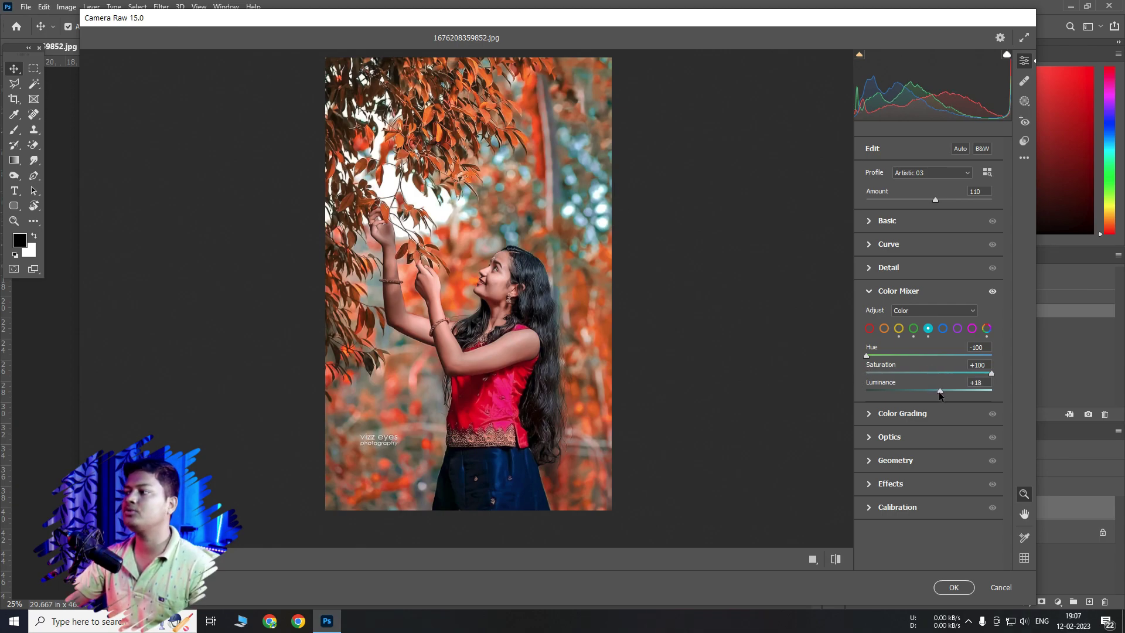
{"action": "left_click", "coordinate": [942, 329]}
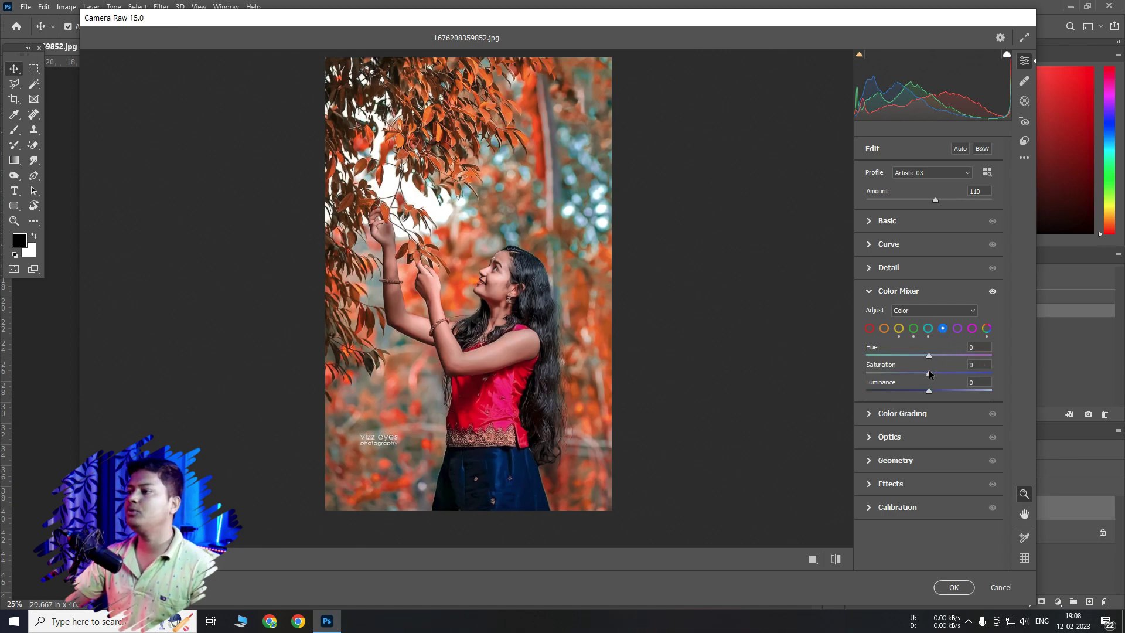
{"action": "left_click_drag", "start_coordinate": [929, 356], "coordinate": [552, 360]}
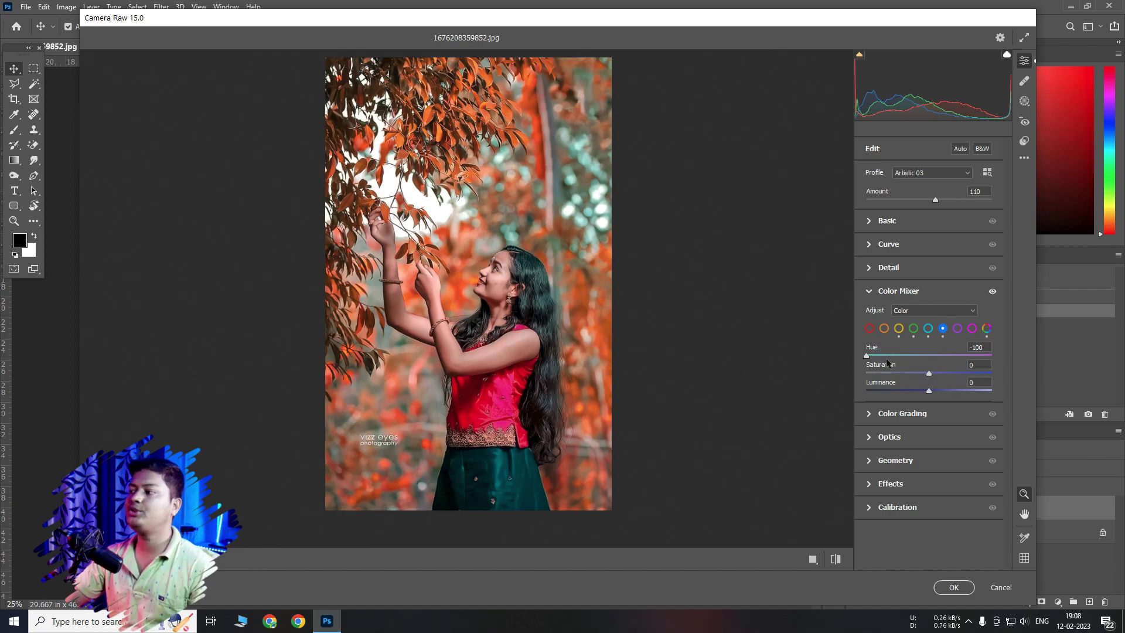
{"action": "left_click_drag", "start_coordinate": [928, 373], "coordinate": [1117, 379]}
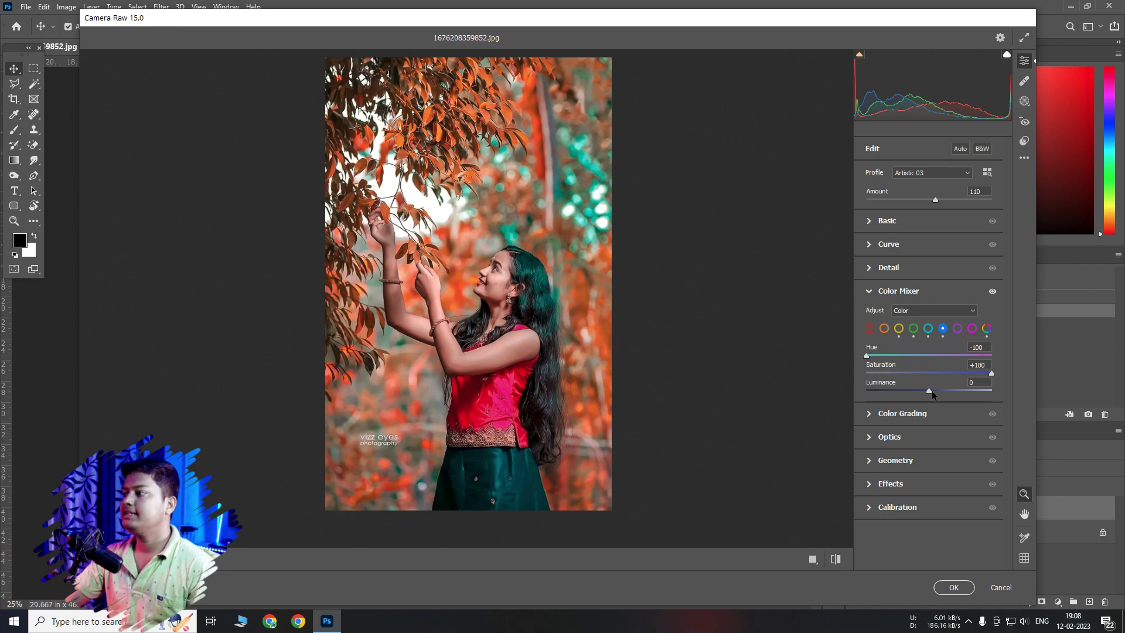
{"action": "left_click_drag", "start_coordinate": [931, 390], "coordinate": [950, 392]}
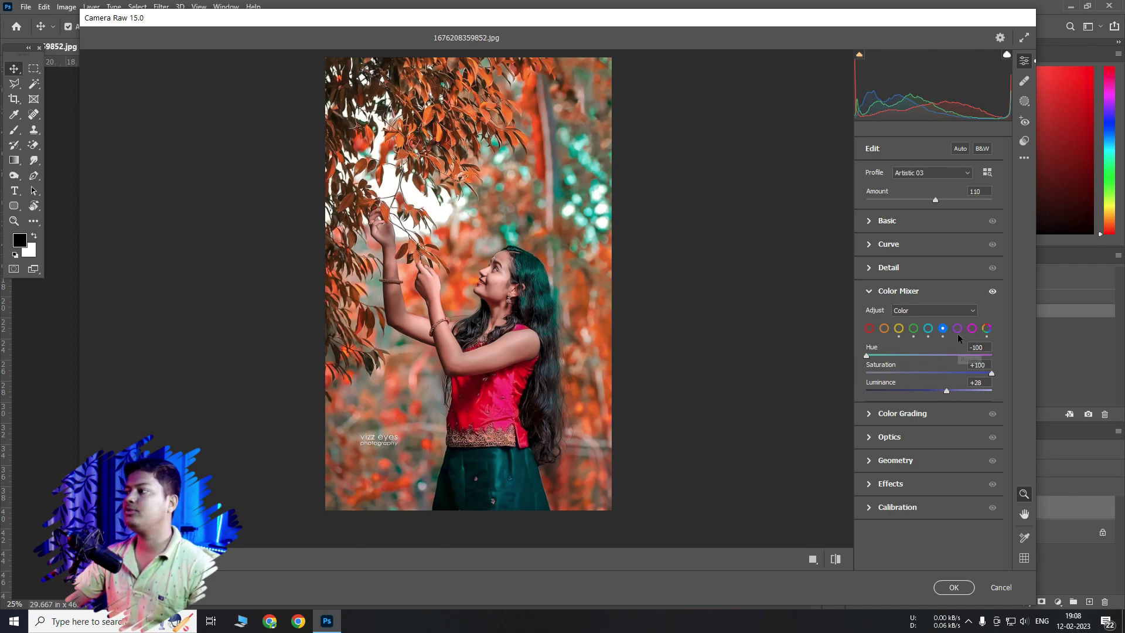
Set orange saturation to -39 and luminance to +51.
{"action": "left_click", "coordinate": [884, 329]}
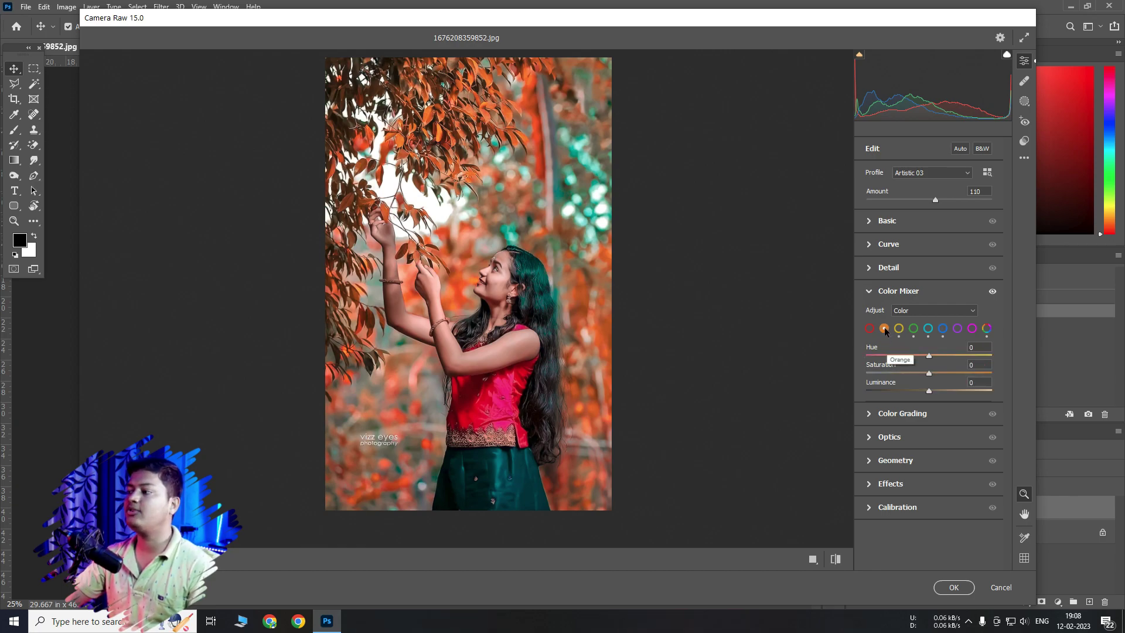
{"action": "left_click", "coordinate": [500, 283]}
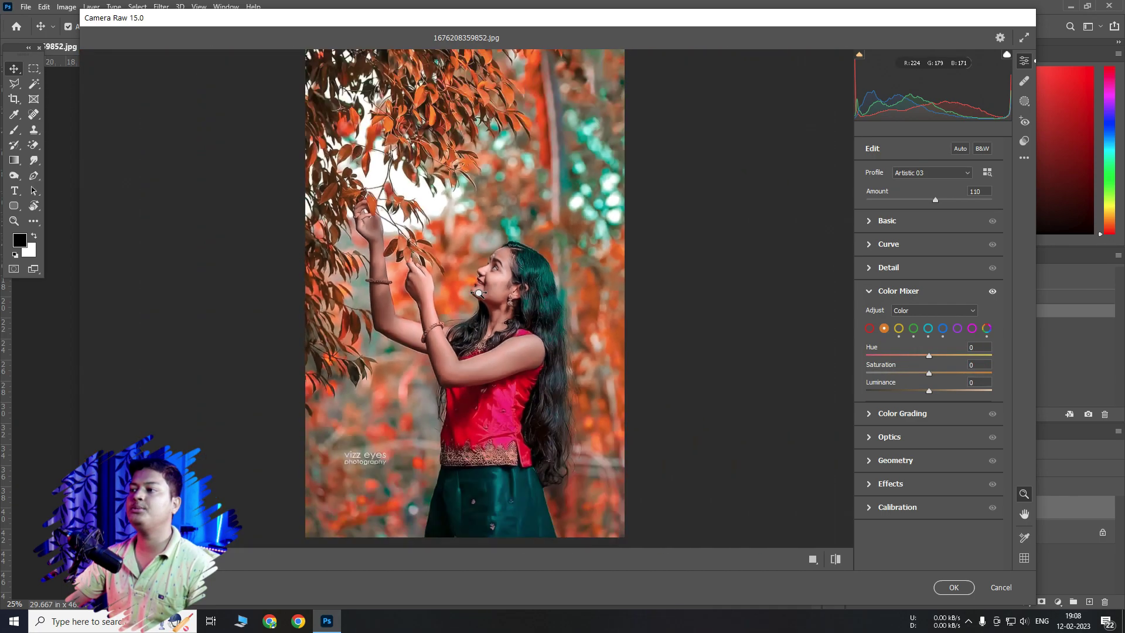
{"action": "mouse_move", "coordinate": [928, 372]}
{"action": "left_mouse_down"}
{"action": "mouse_move", "coordinate": [904, 372]}
{"action": "mouse_move", "coordinate": [961, 394]}
{"action": "left_mouse_up"}
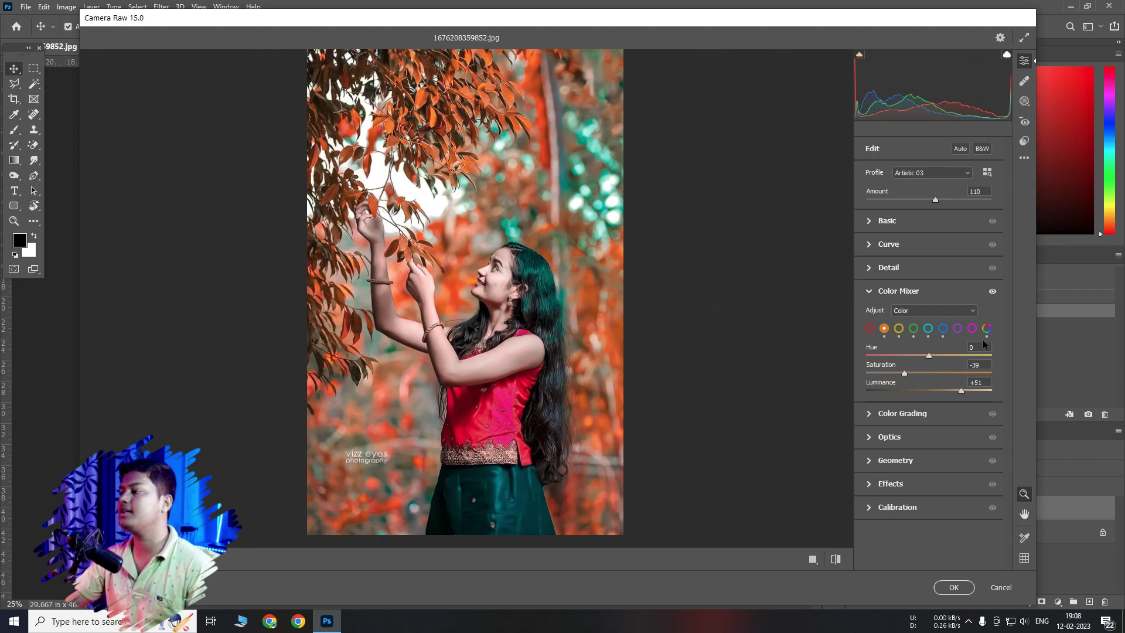
{"action": "left_click", "coordinate": [876, 220]}
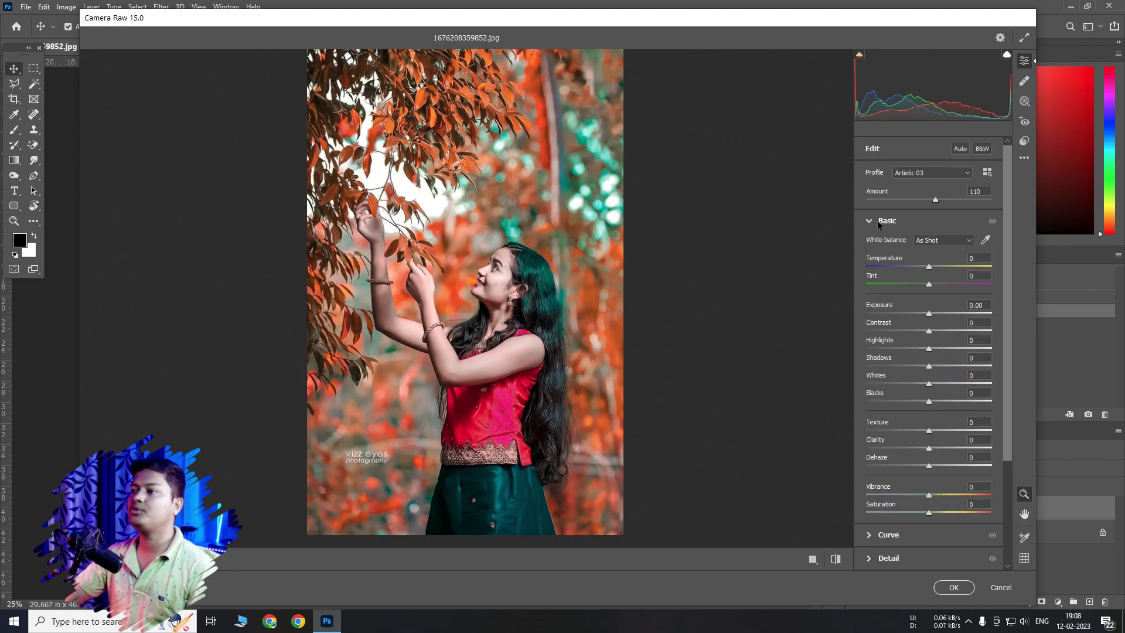
Raise Vibrance to +19, Dehaze +25, Whites +18, Shadows +16 and Highlights +15.
{"action": "left_click", "coordinate": [952, 494]}
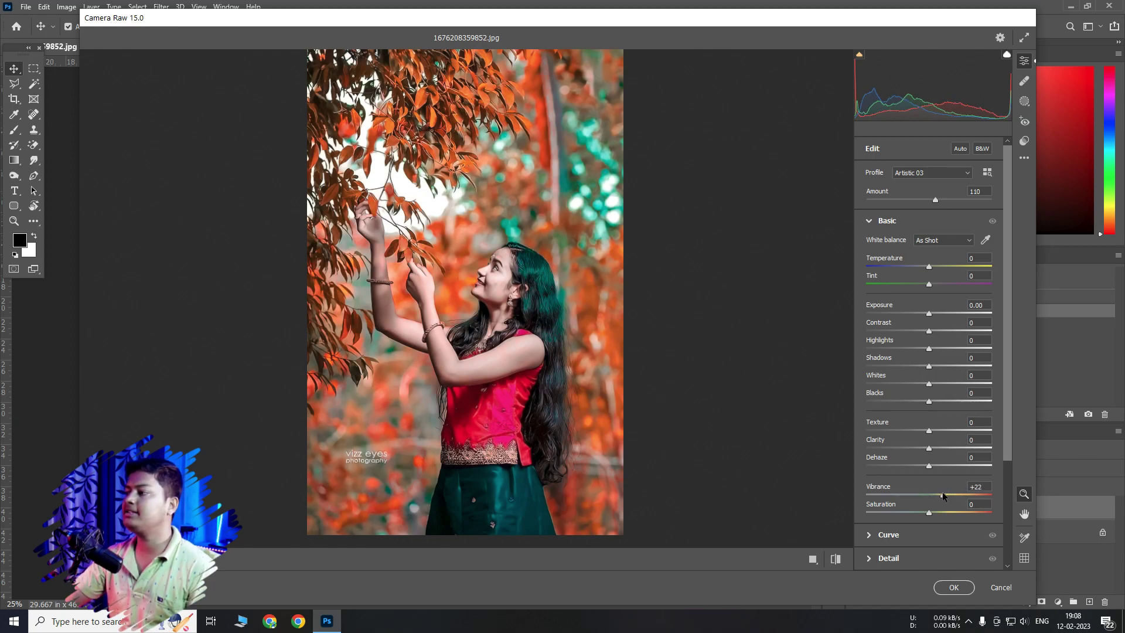
{"action": "left_click_drag", "start_coordinate": [929, 465], "coordinate": [947, 465]}
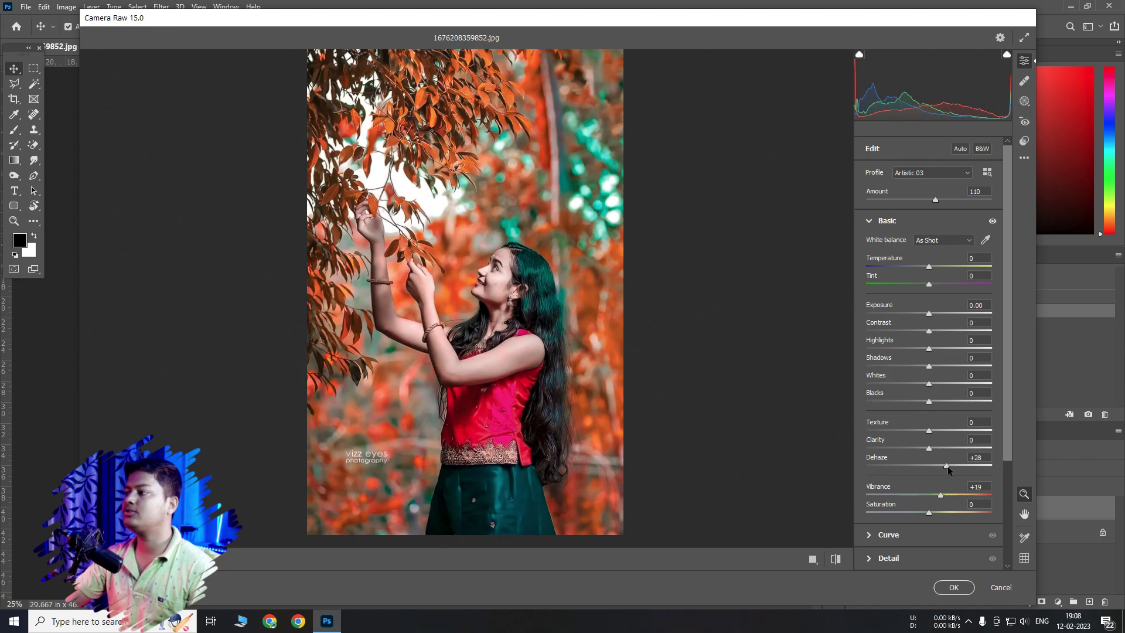
{"action": "left_click_drag", "start_coordinate": [946, 464], "coordinate": [936, 452]}
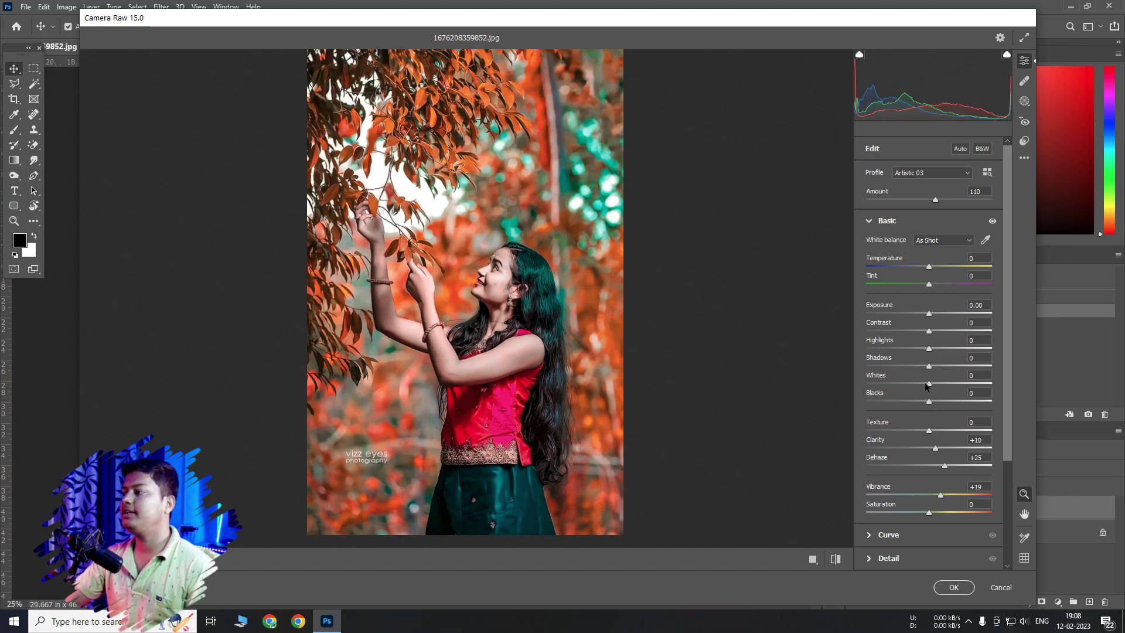
{"action": "left_click_drag", "start_coordinate": [927, 385], "coordinate": [938, 387]}
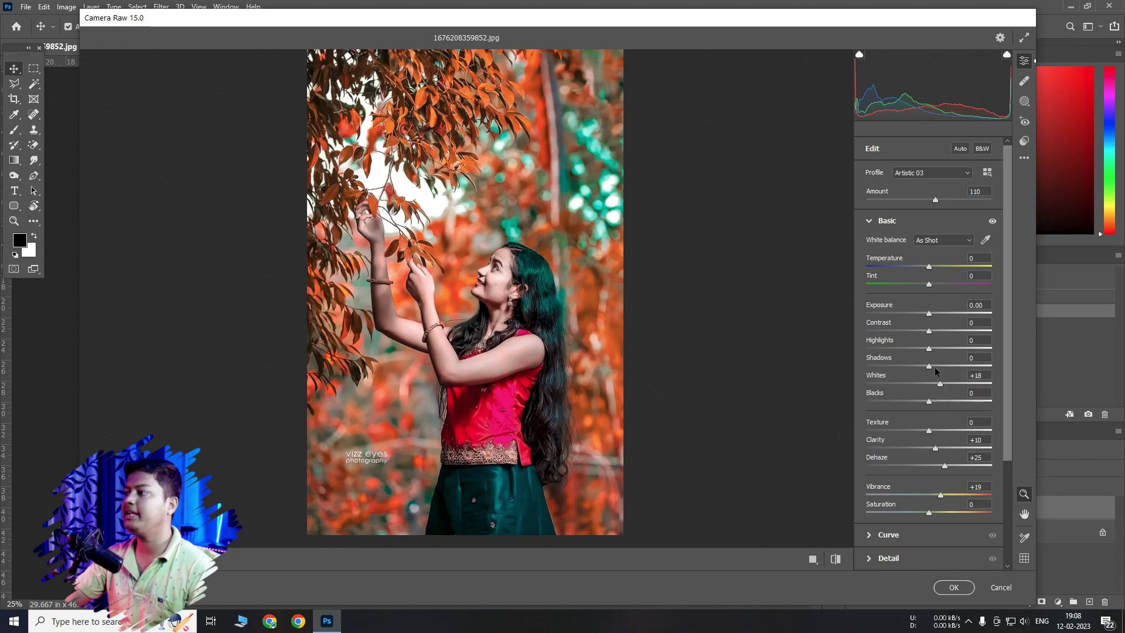
{"action": "mouse_move", "coordinate": [928, 366]}
{"action": "left_mouse_down"}
{"action": "mouse_move", "coordinate": [938, 366]}
{"action": "mouse_move", "coordinate": [935, 332]}
{"action": "left_mouse_up"}
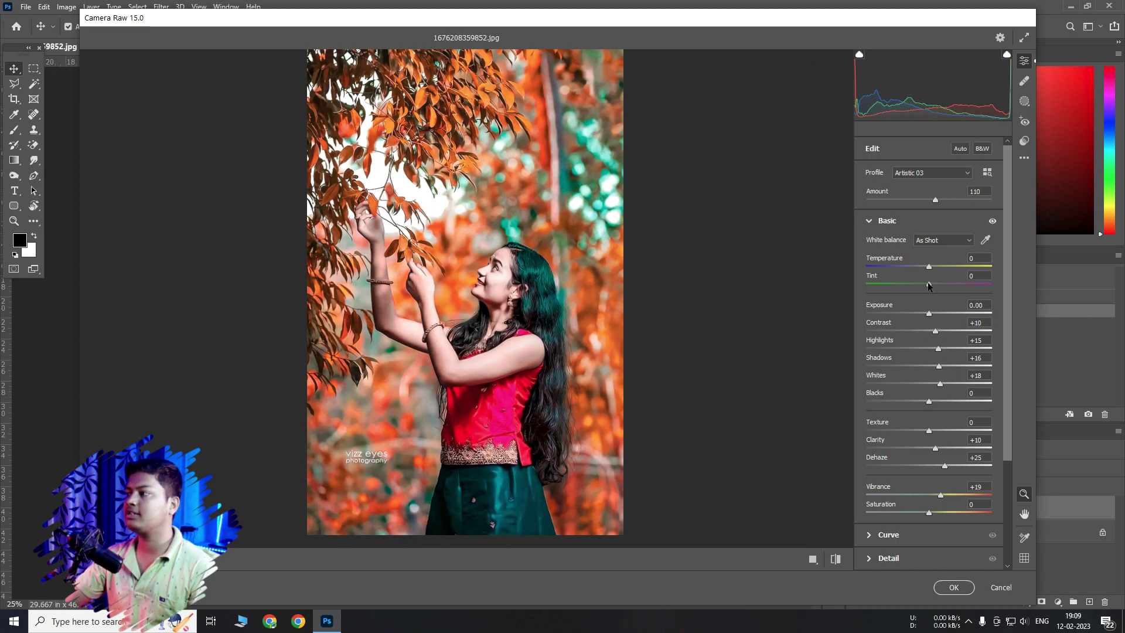
Set Temperature -4 and Tint +5, then compare against the original.
{"action": "mouse_move", "coordinate": [928, 267]}
{"action": "left_mouse_down"}
{"action": "mouse_move", "coordinate": [901, 267]}
{"action": "mouse_move", "coordinate": [926, 267]}
{"action": "mouse_move", "coordinate": [934, 284]}
{"action": "left_mouse_up"}
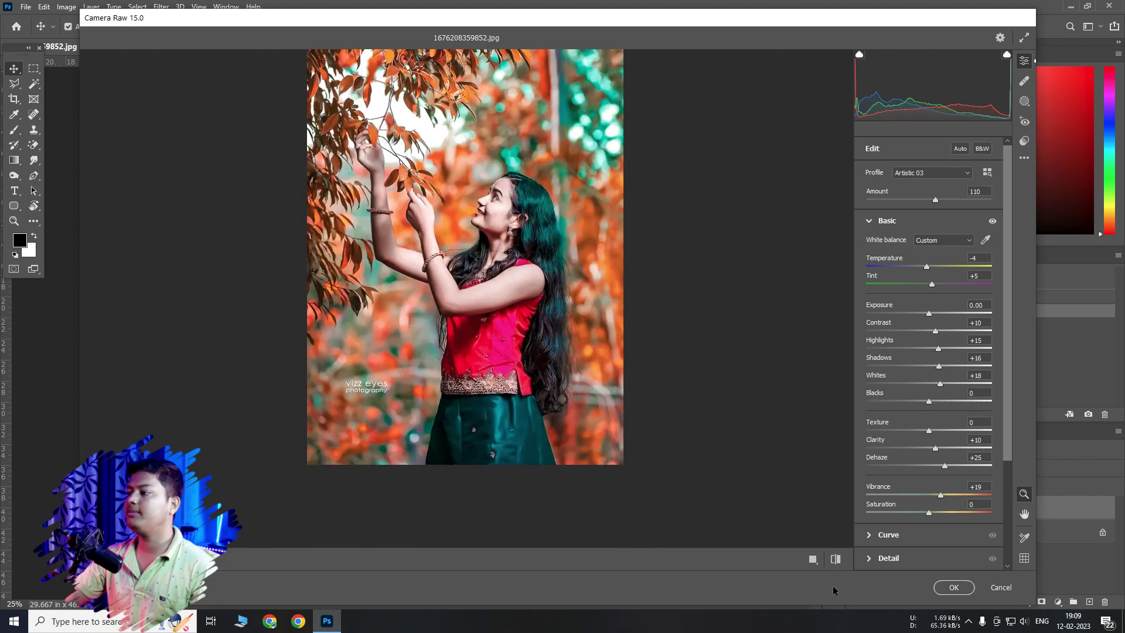
{"action": "left_click", "coordinate": [836, 560]}
{"action": "left_click", "coordinate": [836, 559]}
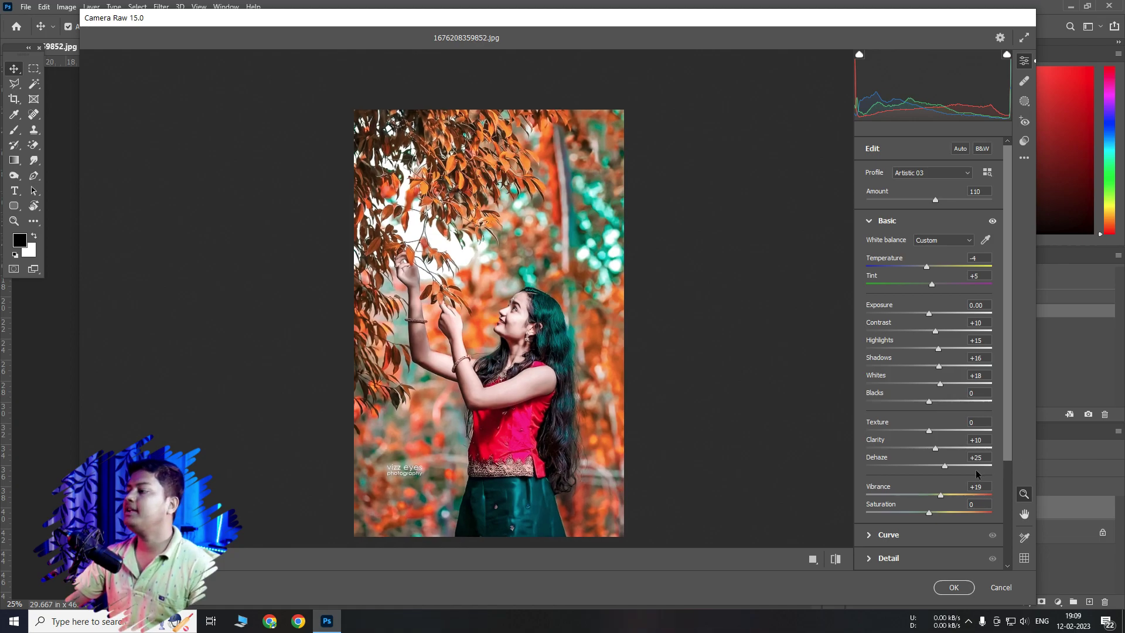
{"action": "scroll", "coordinate": [975, 469], "scroll_direction": "down", "scroll_amount": 3}
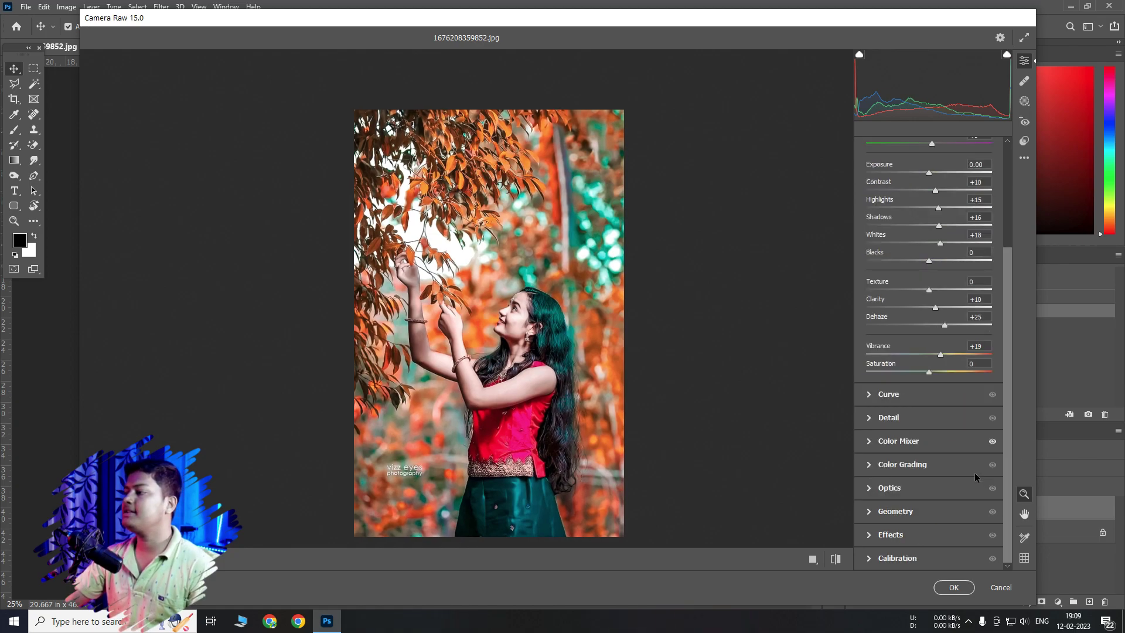
Shape the red-channel curve: midpoint at 133, highlights lowered, shadow endpoint moved right.
{"action": "left_click", "coordinate": [889, 396]}
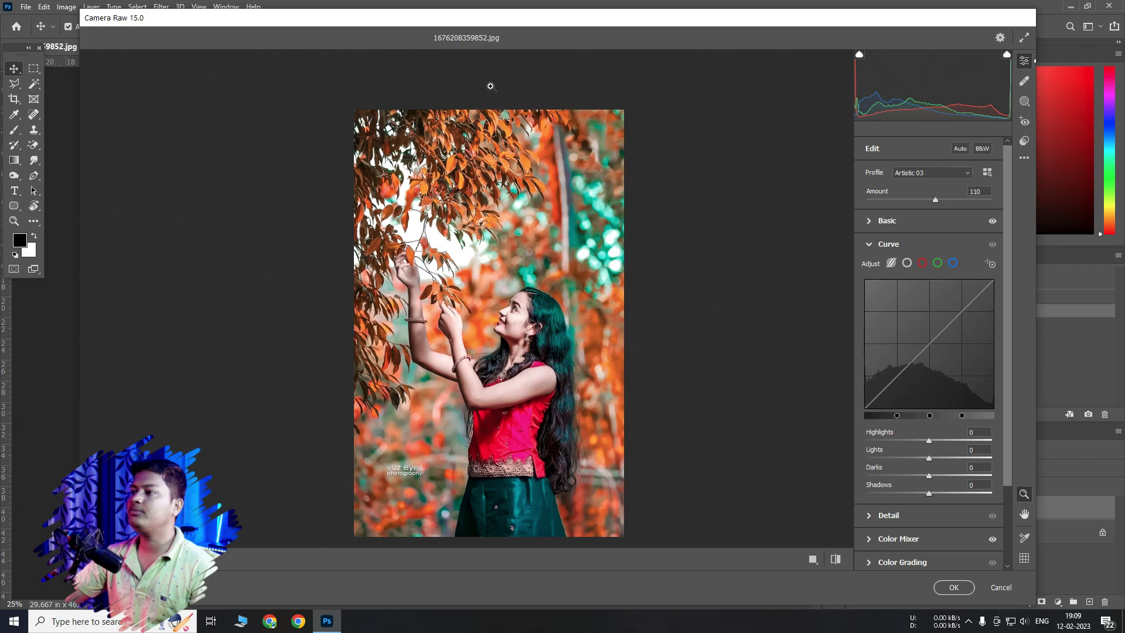
{"action": "left_click", "coordinate": [921, 264]}
{"action": "left_click_drag", "start_coordinate": [931, 344], "coordinate": [927, 341]}
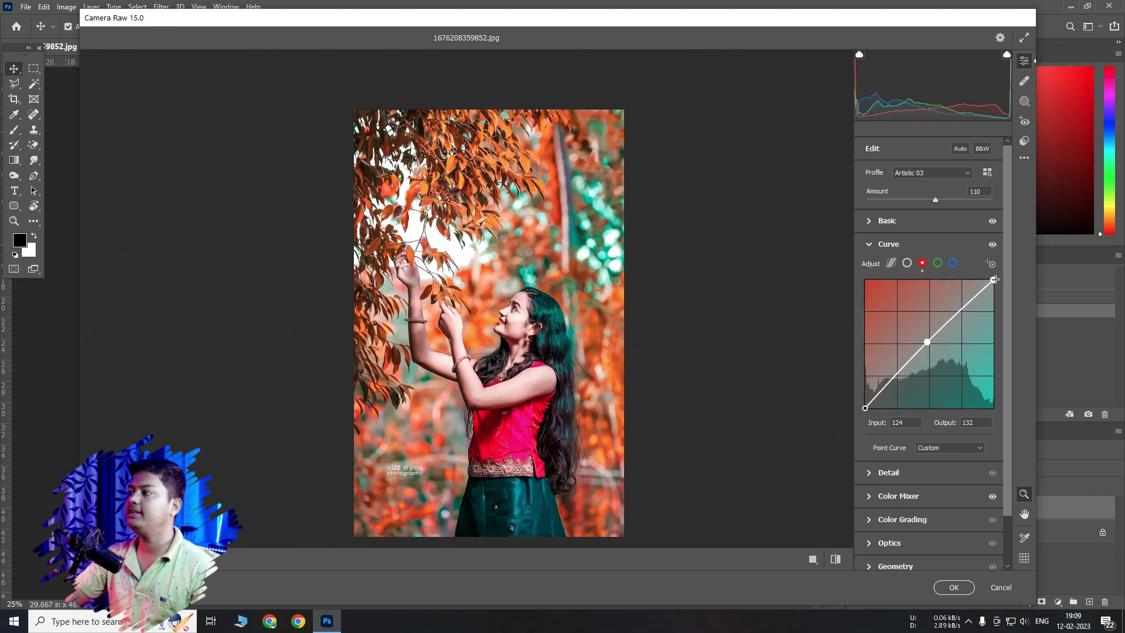
{"action": "left_click_drag", "start_coordinate": [993, 279], "coordinate": [993, 287]}
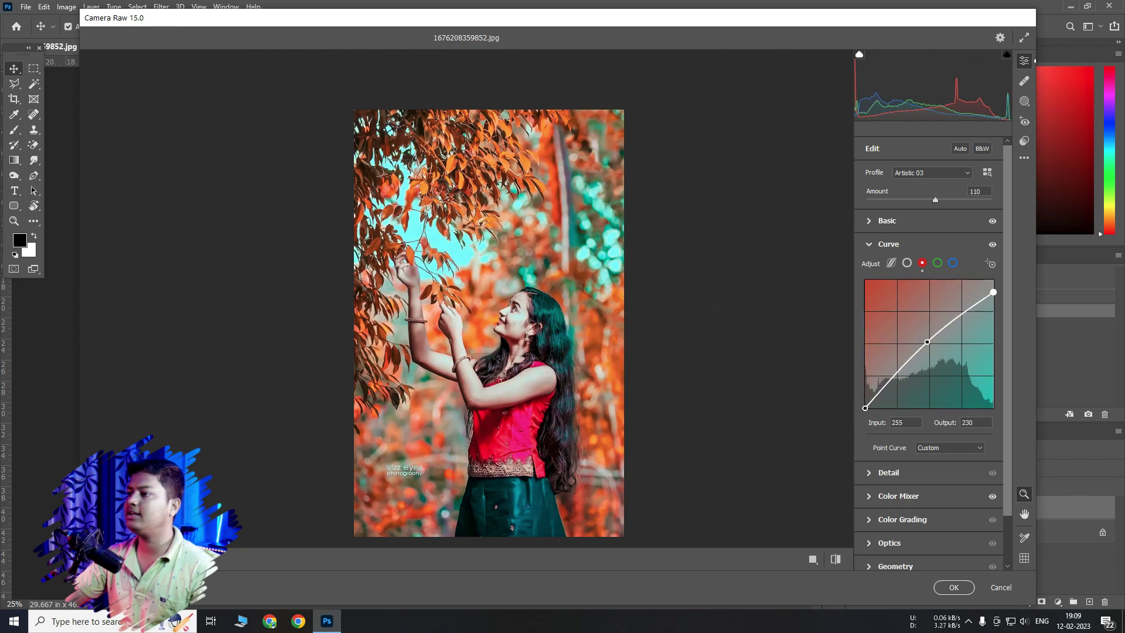
{"action": "left_click_drag", "start_coordinate": [993, 287], "coordinate": [1000, 293]}
{"action": "left_click_drag", "start_coordinate": [865, 407], "coordinate": [869, 407]}
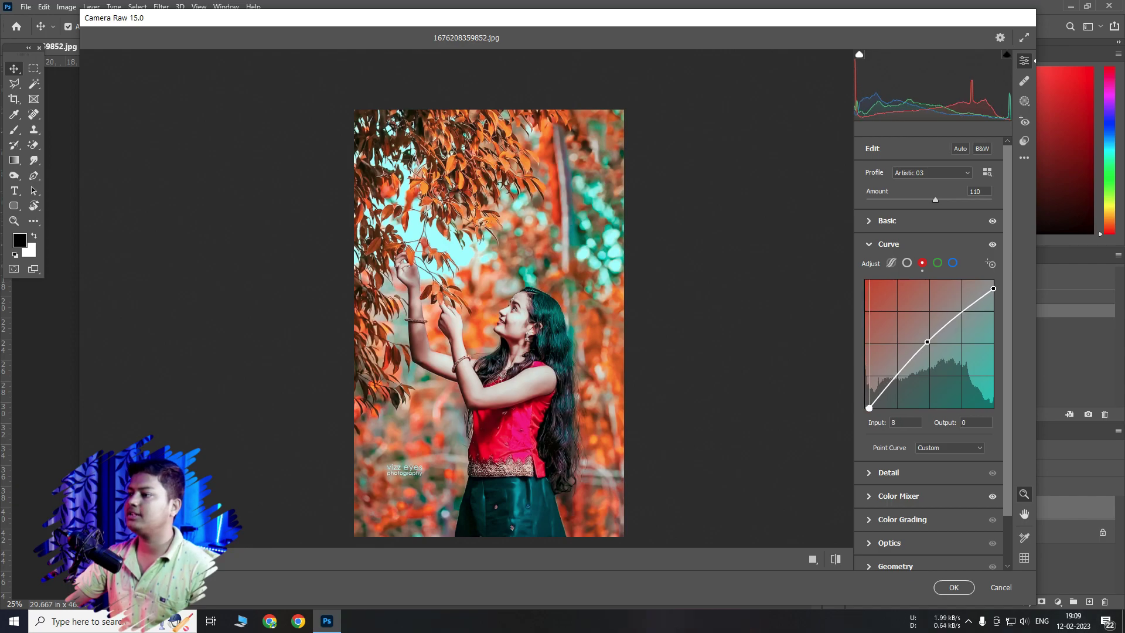
{"action": "left_click", "coordinate": [928, 342]}
{"action": "left_click_drag", "start_coordinate": [928, 342], "coordinate": [928, 340]}
{"action": "key", "text": "Down"}
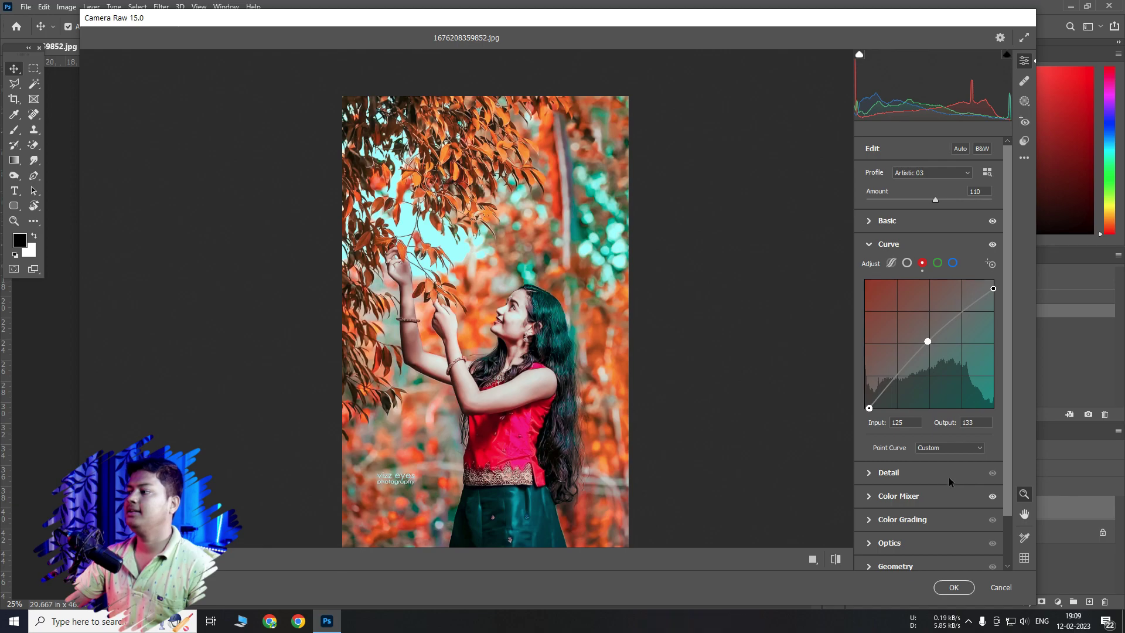
Set Detail Sharpening 25, Noise Reduction 25 and Color Noise Reduction 30.
{"action": "left_click", "coordinate": [888, 474]}
{"action": "left_click", "coordinate": [868, 294]}
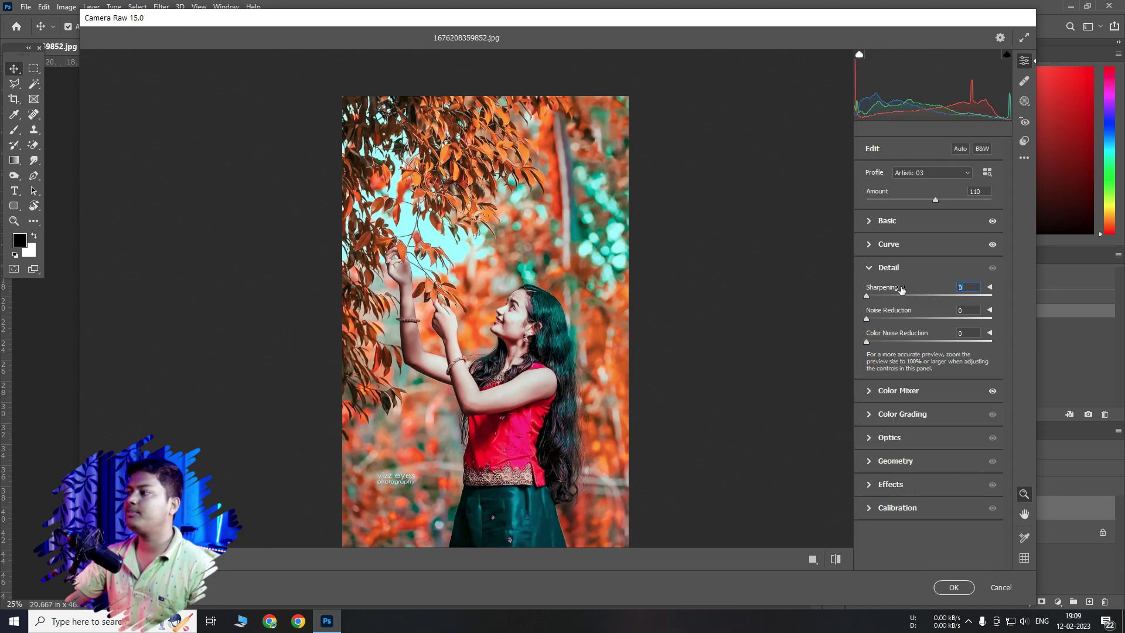
{"action": "type", "text": "25"}
{"action": "key", "text": "Tab"}
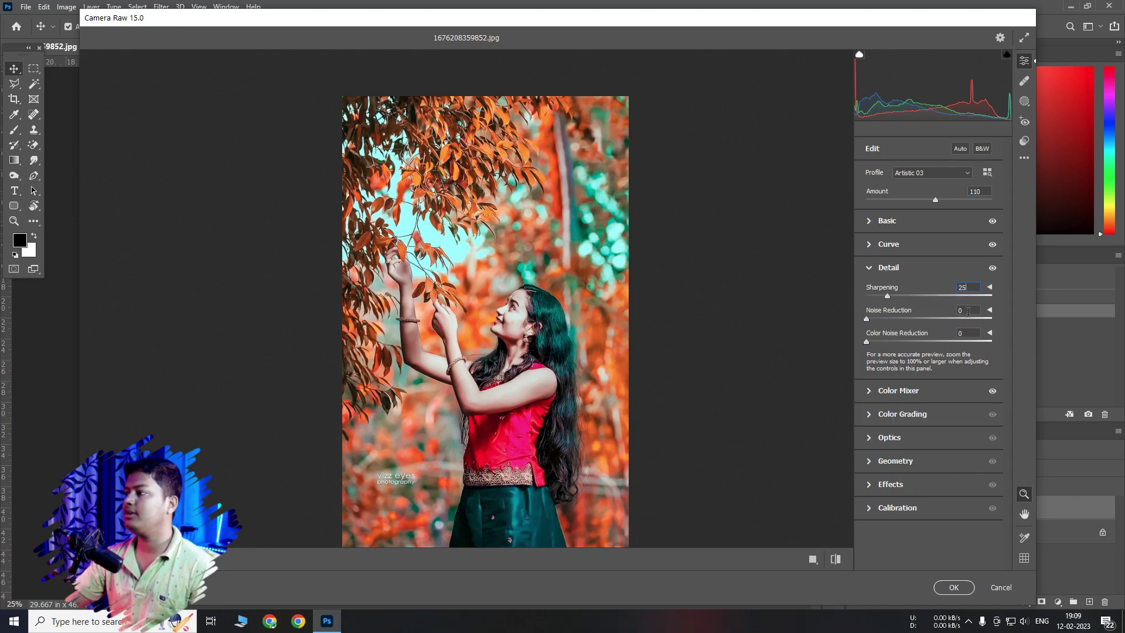
{"action": "type", "text": "25"}
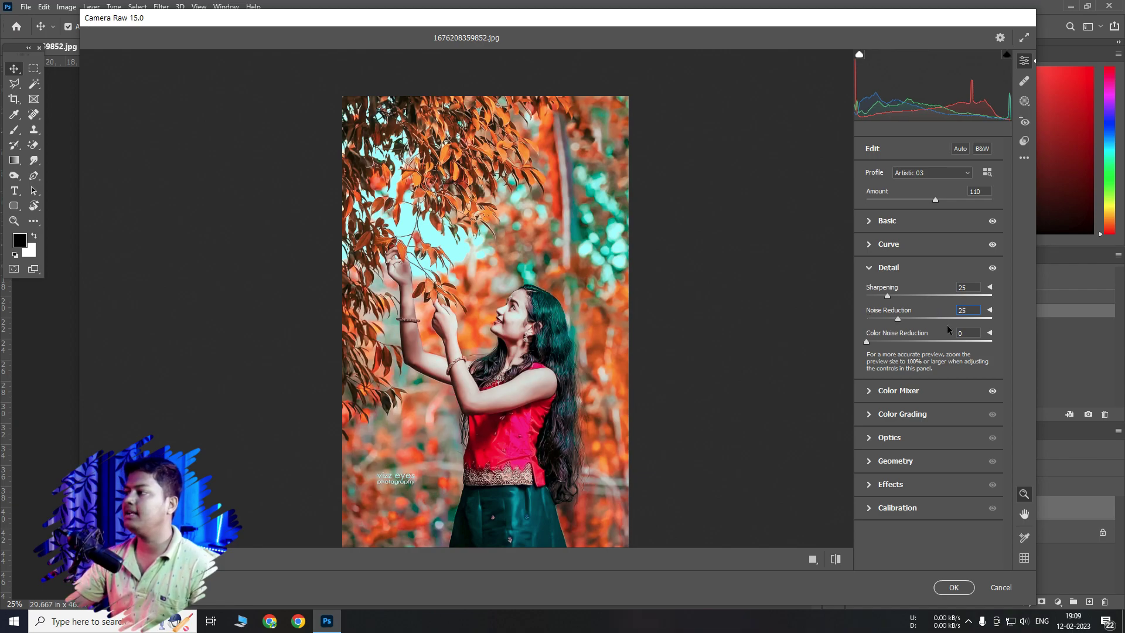
{"action": "type", "text": "30"}
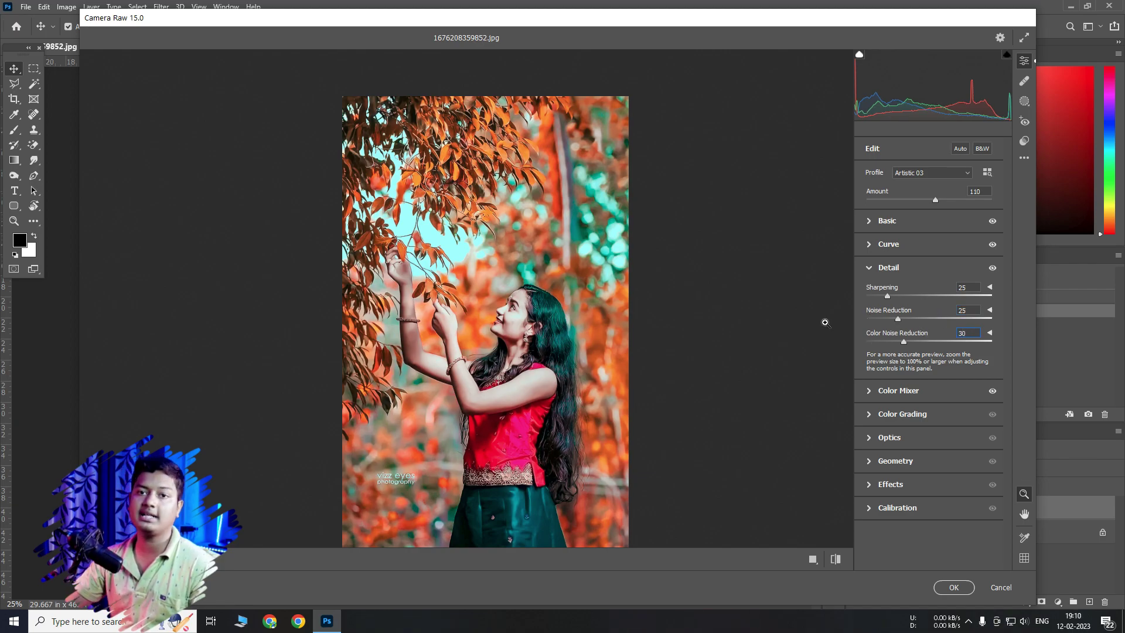
{"action": "left_click", "coordinate": [902, 413]}
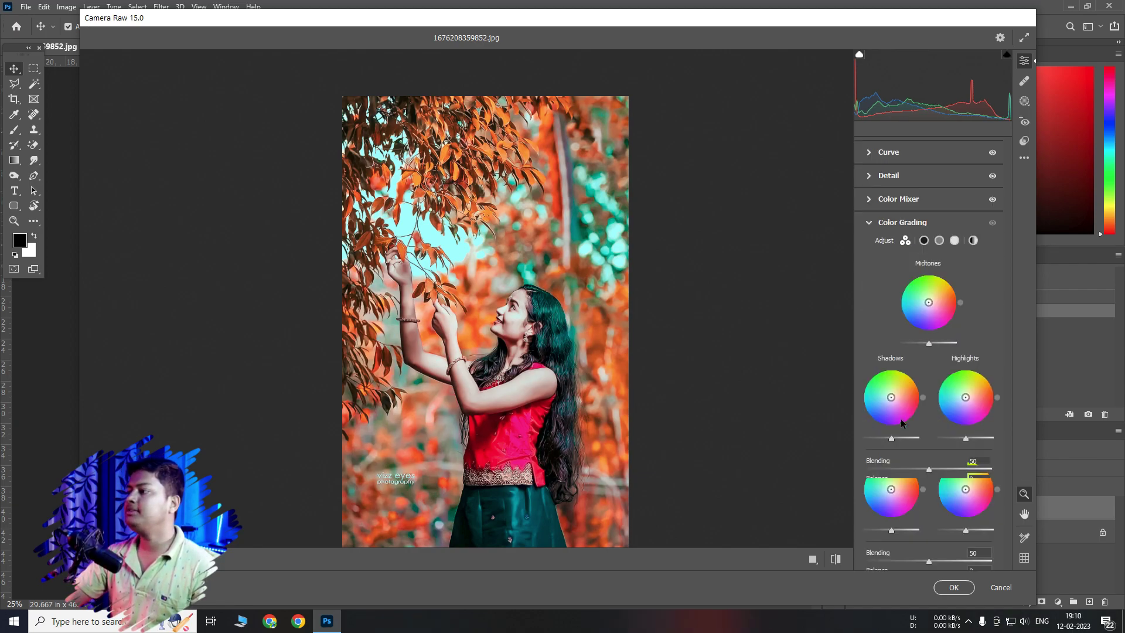
Tint highlights slightly blue, shadows toward red-magenta, and midtones toward green.
{"action": "left_click_drag", "start_coordinate": [965, 401], "coordinate": [966, 401]}
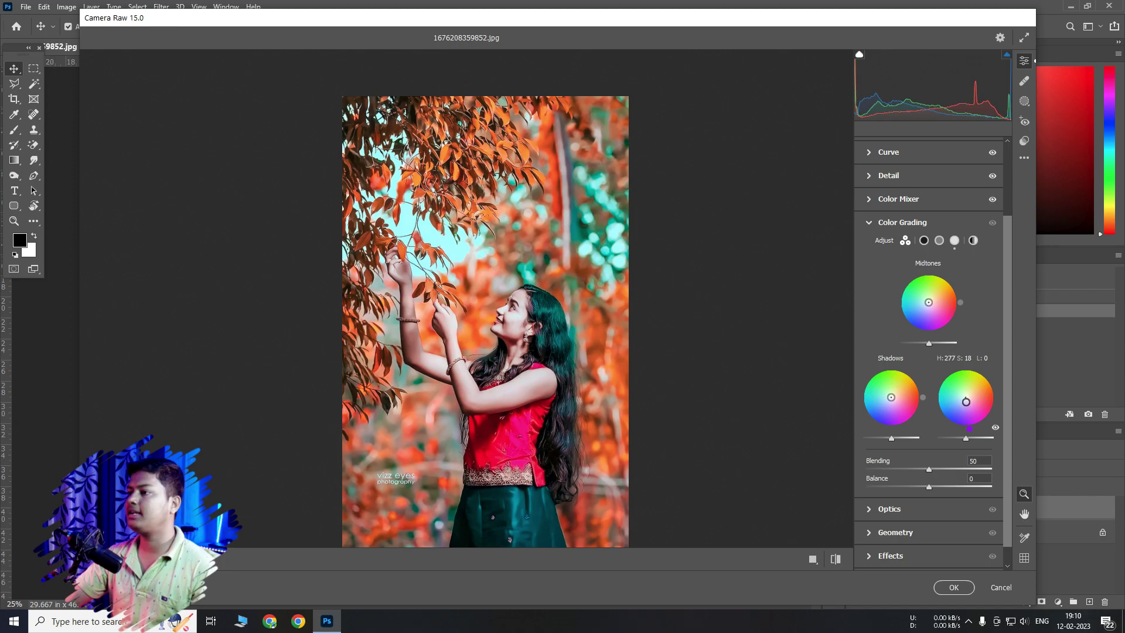
{"action": "mouse_move", "coordinate": [891, 397]}
{"action": "left_click_drag", "start_coordinate": [891, 400], "coordinate": [896, 399]}
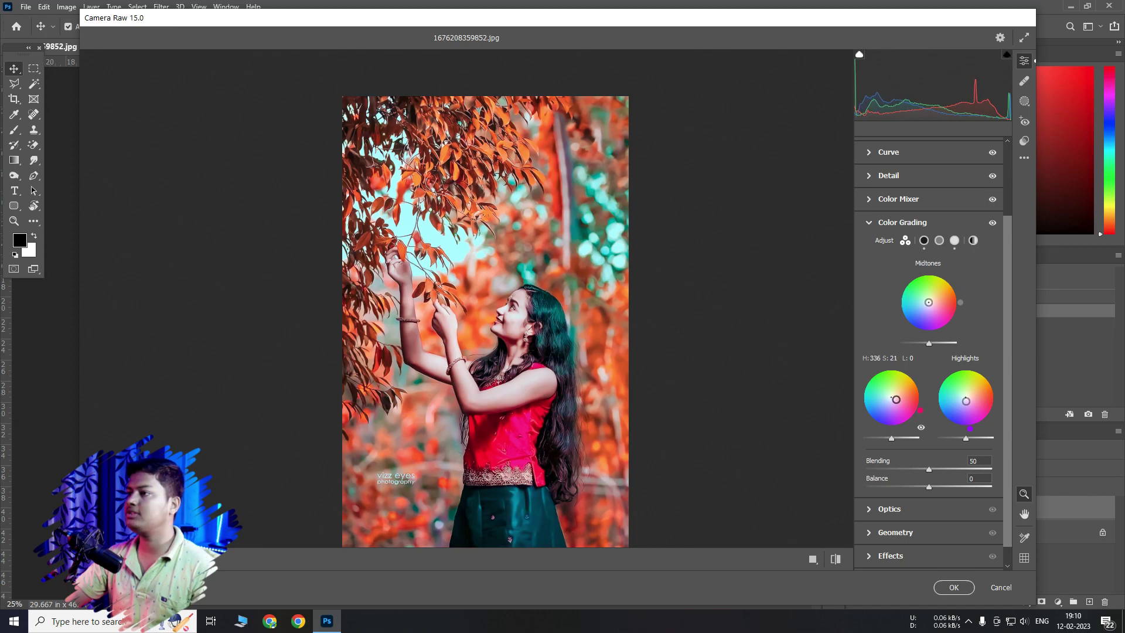
{"action": "left_click_drag", "start_coordinate": [928, 302], "coordinate": [921, 305]}
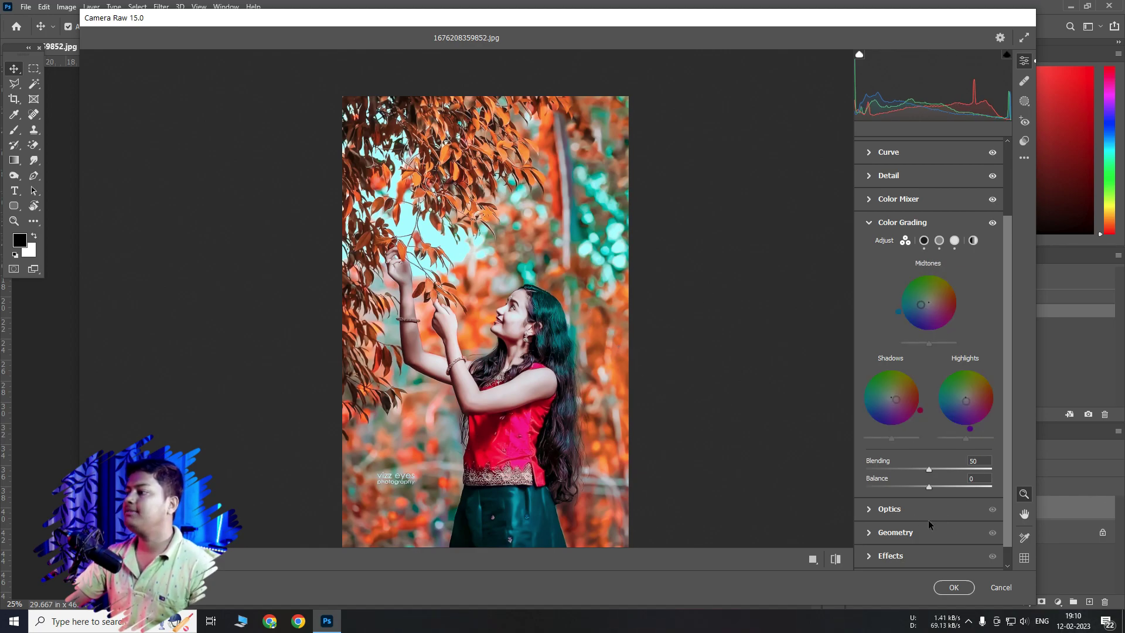
{"action": "scroll", "coordinate": [899, 545], "scroll_direction": "down", "scroll_amount": 1}
Set calibration to shadows tint +100, red saturation +20, green hue -25, blue saturation +10.
{"action": "left_click", "coordinate": [897, 556]}
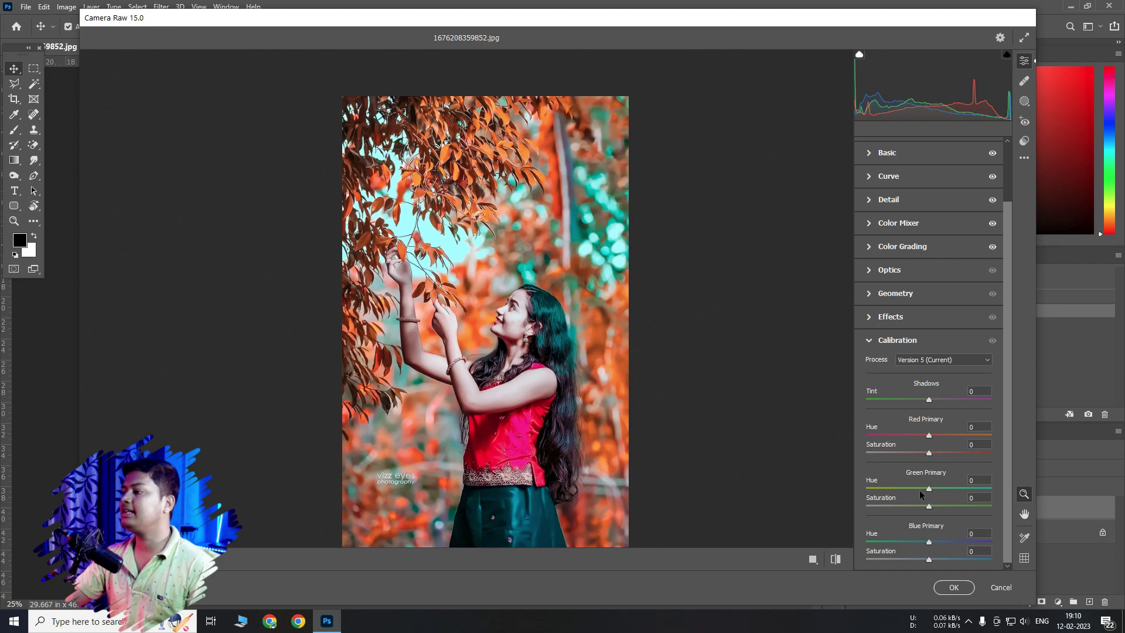
{"action": "left_click_drag", "start_coordinate": [928, 489], "coordinate": [931, 489]}
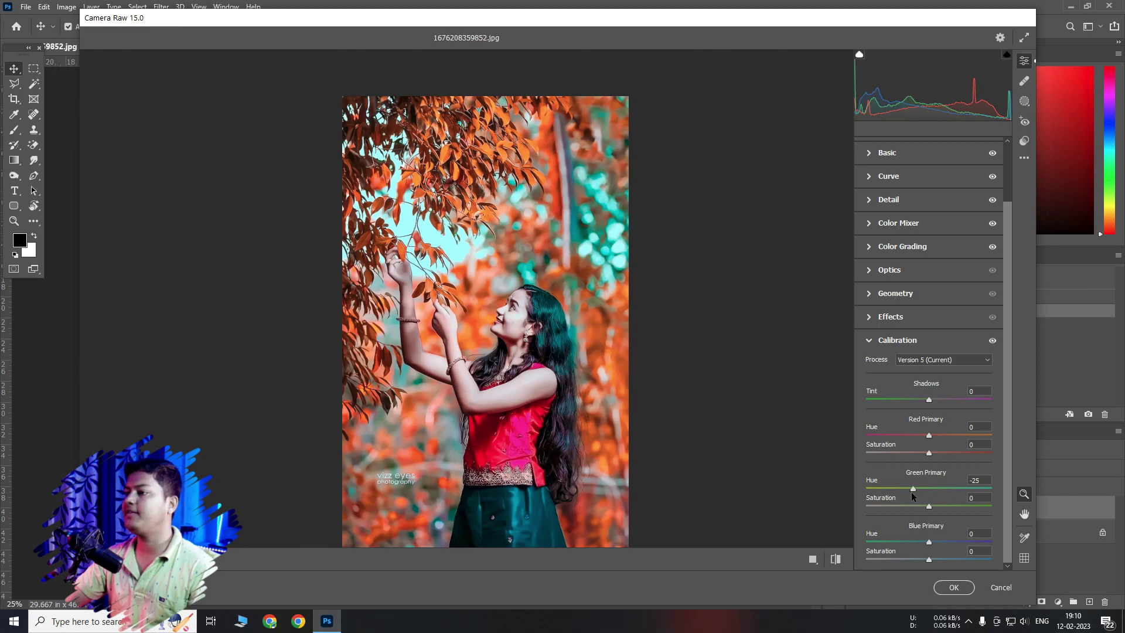
{"action": "mouse_move", "coordinate": [954, 507]}
{"action": "left_mouse_down"}
{"action": "mouse_move", "coordinate": [930, 510]}
{"action": "mouse_move", "coordinate": [941, 511]}
{"action": "left_mouse_up"}
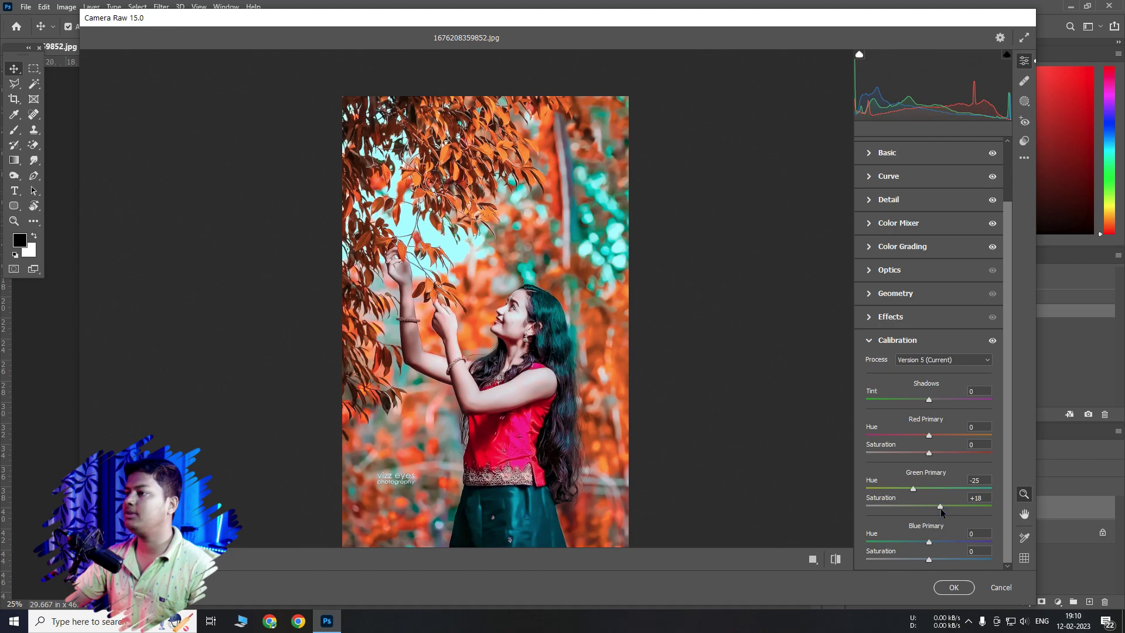
{"action": "double_click", "coordinate": [937, 504]}
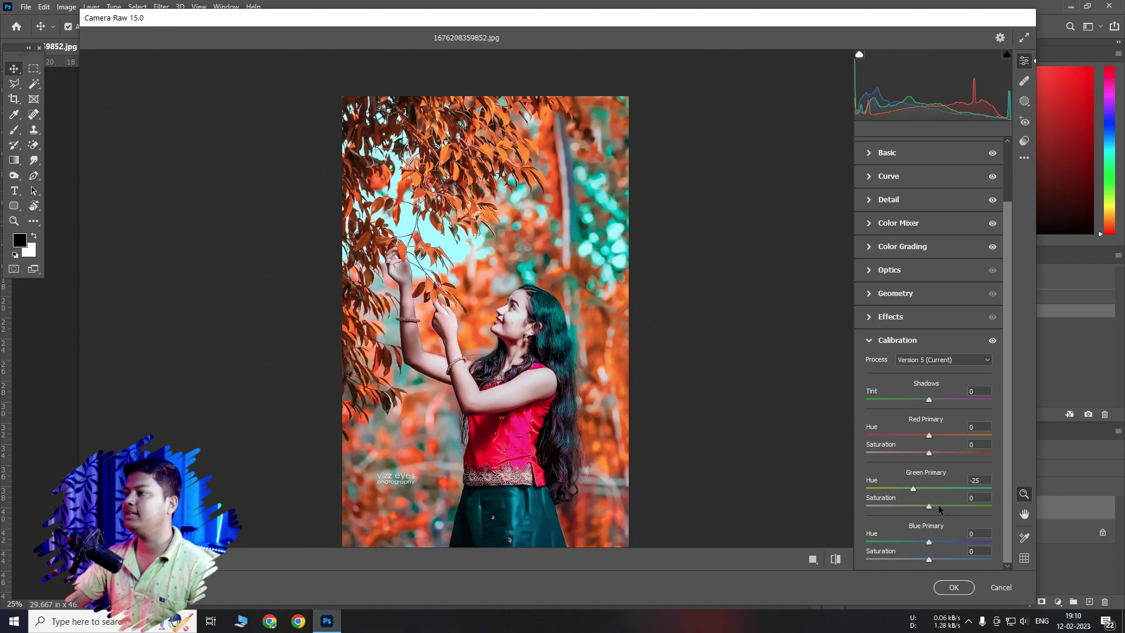
{"action": "left_click", "coordinate": [929, 435]}
{"action": "left_click_drag", "start_coordinate": [929, 435], "coordinate": [917, 436]}
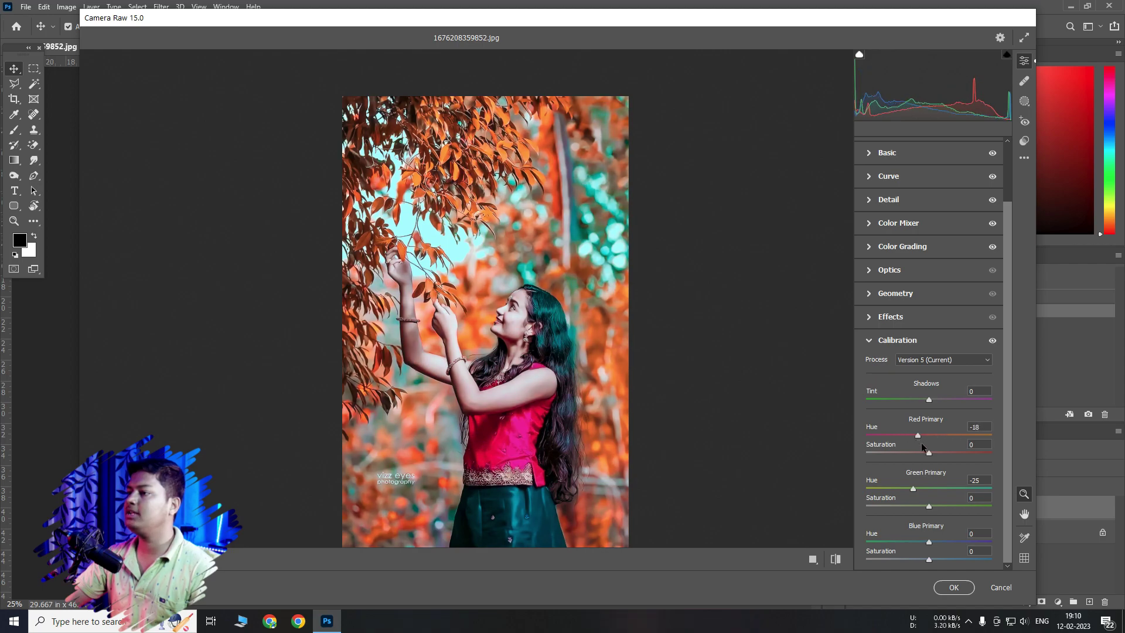
{"action": "double_click", "coordinate": [917, 436]}
{"action": "left_click_drag", "start_coordinate": [928, 452], "coordinate": [941, 452]}
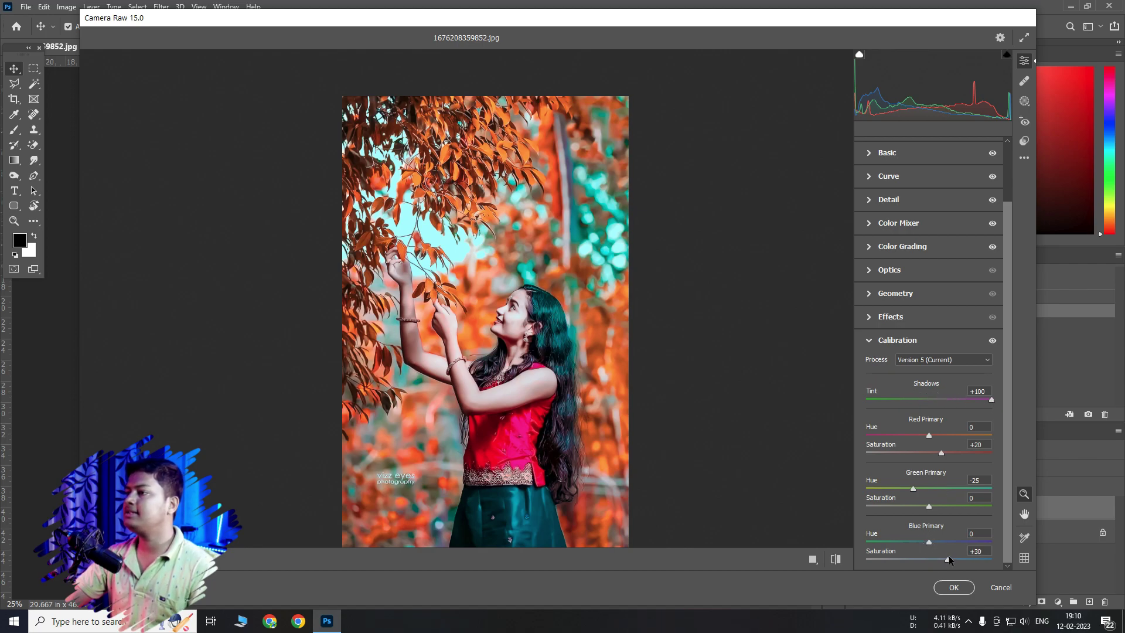
{"action": "left_click_drag", "start_coordinate": [948, 559], "coordinate": [938, 559]}
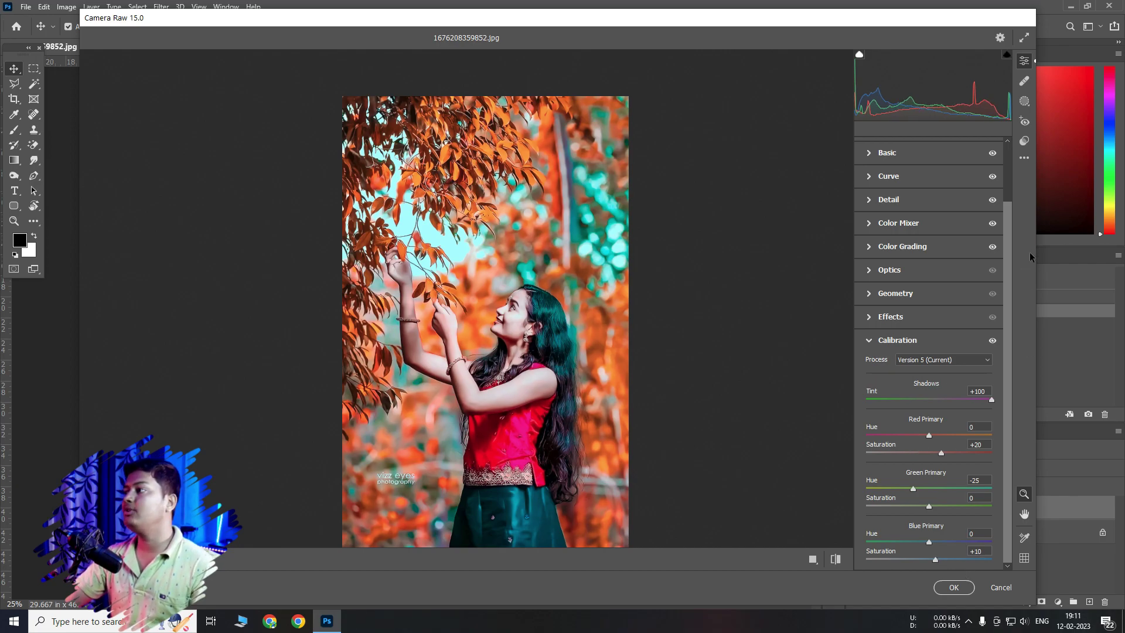
{"action": "left_click", "coordinate": [1022, 162]}
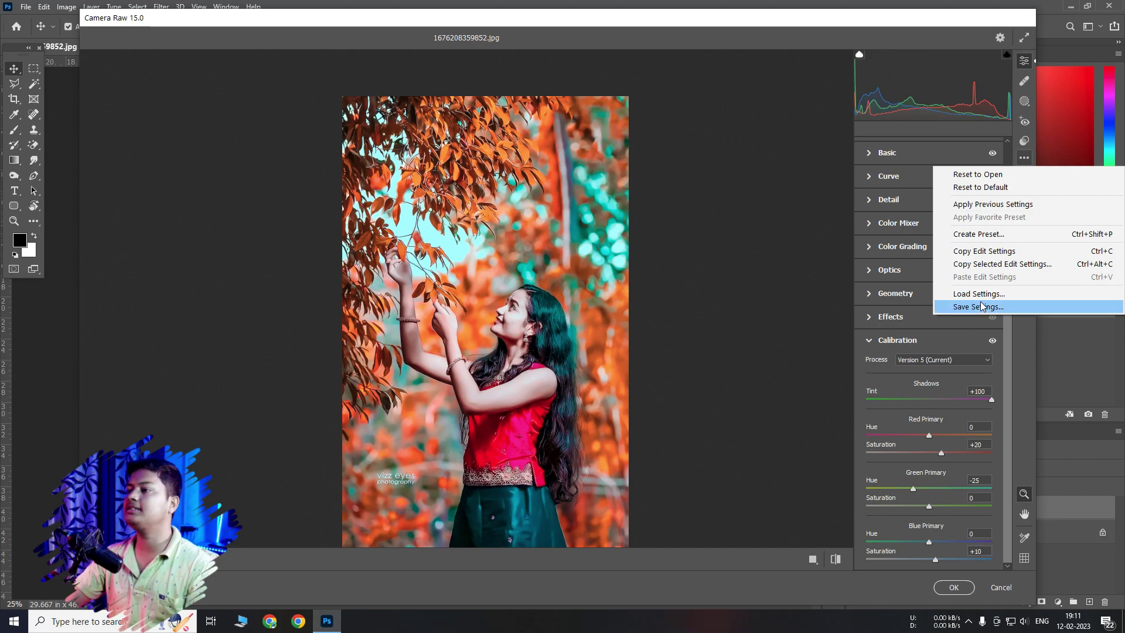
Save the settings as 'Aqua Orange Camera Raw Preset 2.xmp' on the Desktop and apply the filter.
{"action": "left_click", "coordinate": [982, 307]}
{"action": "left_click", "coordinate": [666, 162]}
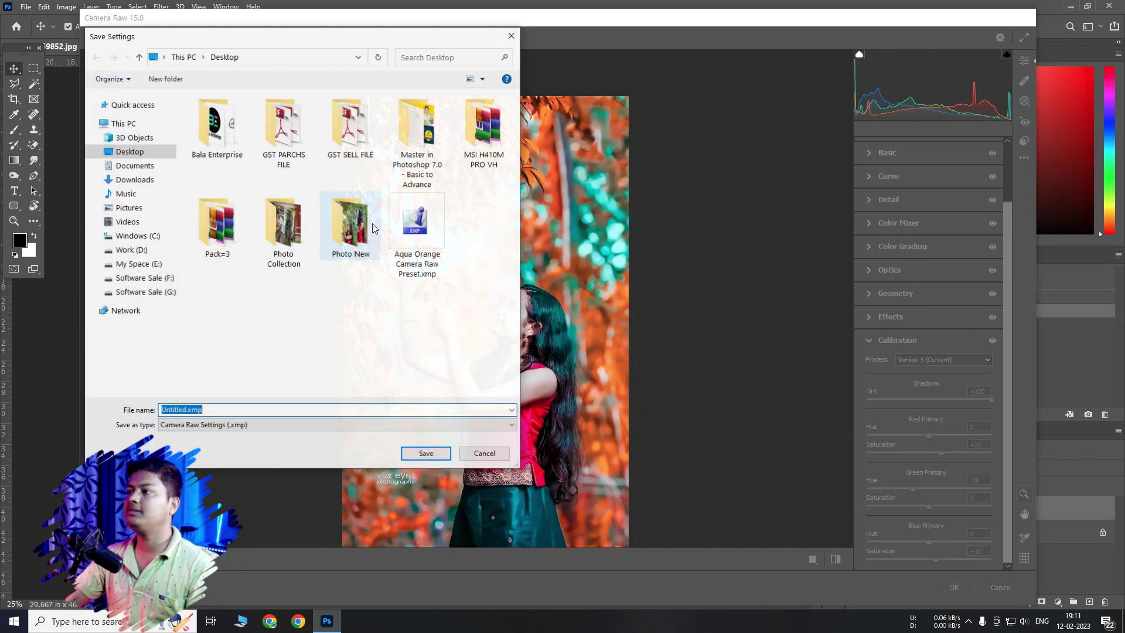
{"action": "left_click", "coordinate": [234, 409]}
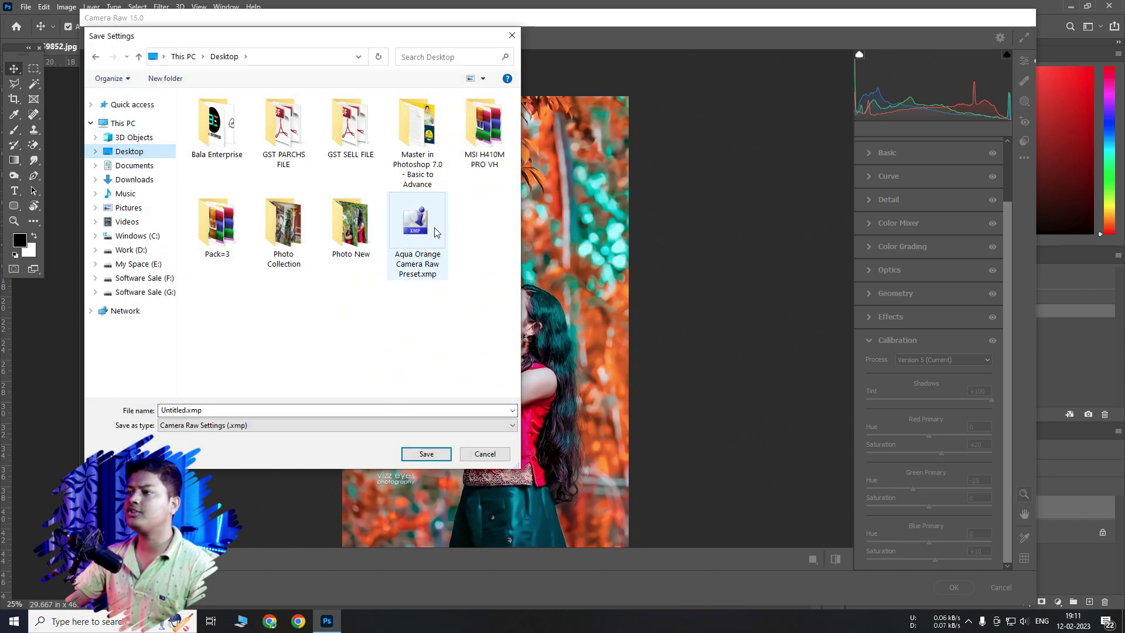
{"action": "left_click", "coordinate": [435, 232]}
{"action": "double_click", "coordinate": [261, 413]}
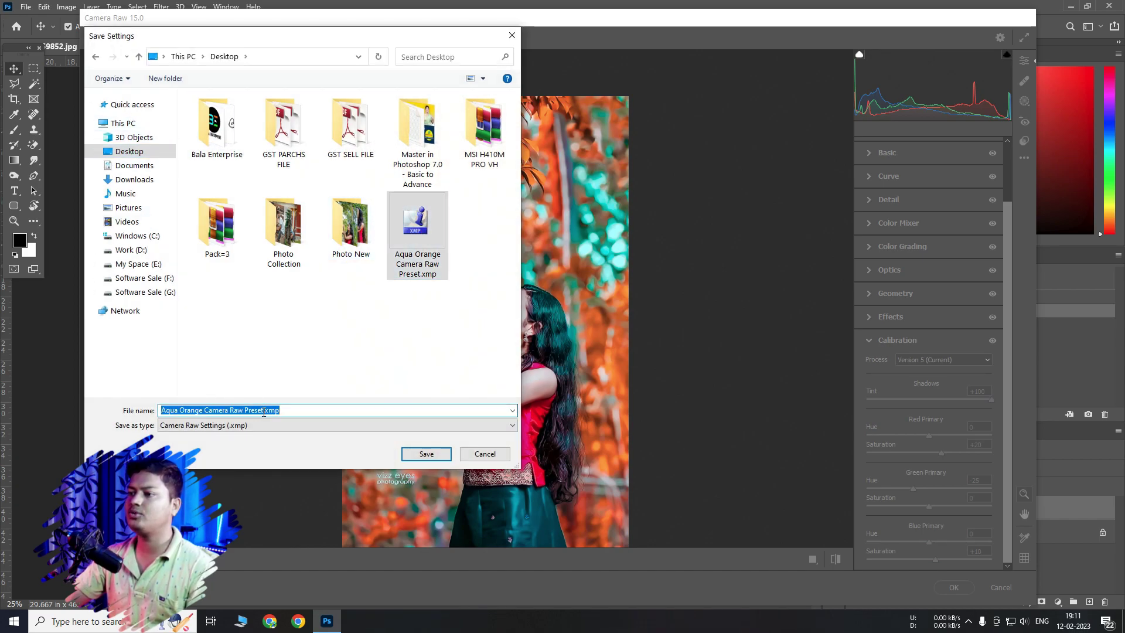
{"action": "left_click", "coordinate": [263, 410]}
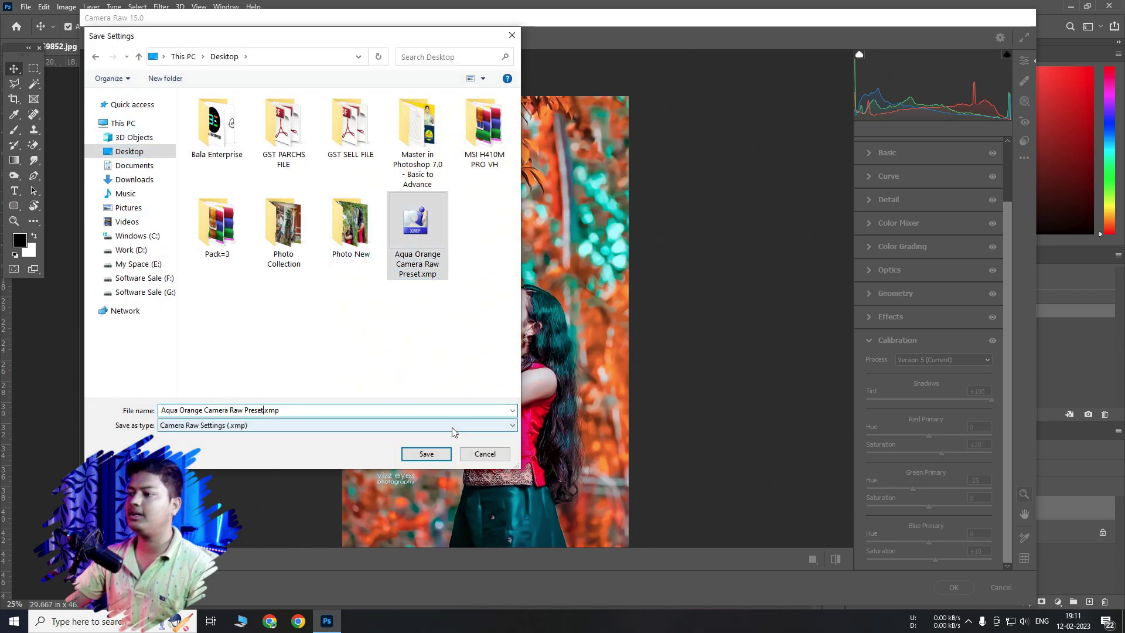
{"action": "left_click", "coordinate": [426, 453]}
{"action": "left_click", "coordinate": [954, 587]}
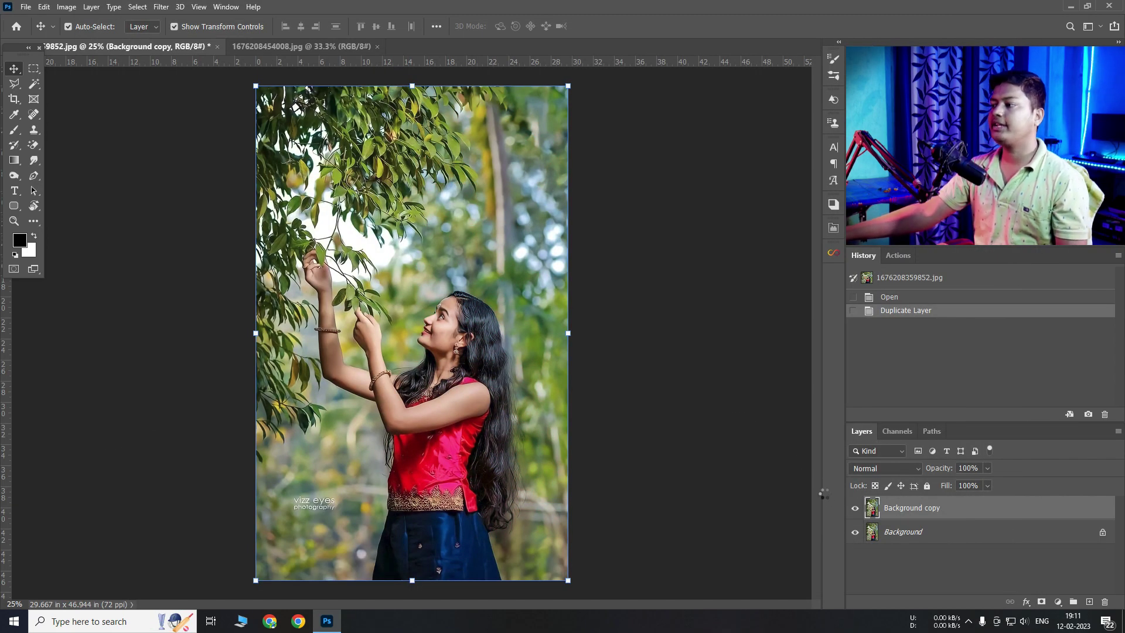
Compare with the original, then duplicate the Background layer in the 1676208454008.jpg portrait.
{"action": "left_click", "coordinate": [855, 508]}
{"action": "left_click", "coordinate": [351, 49]}
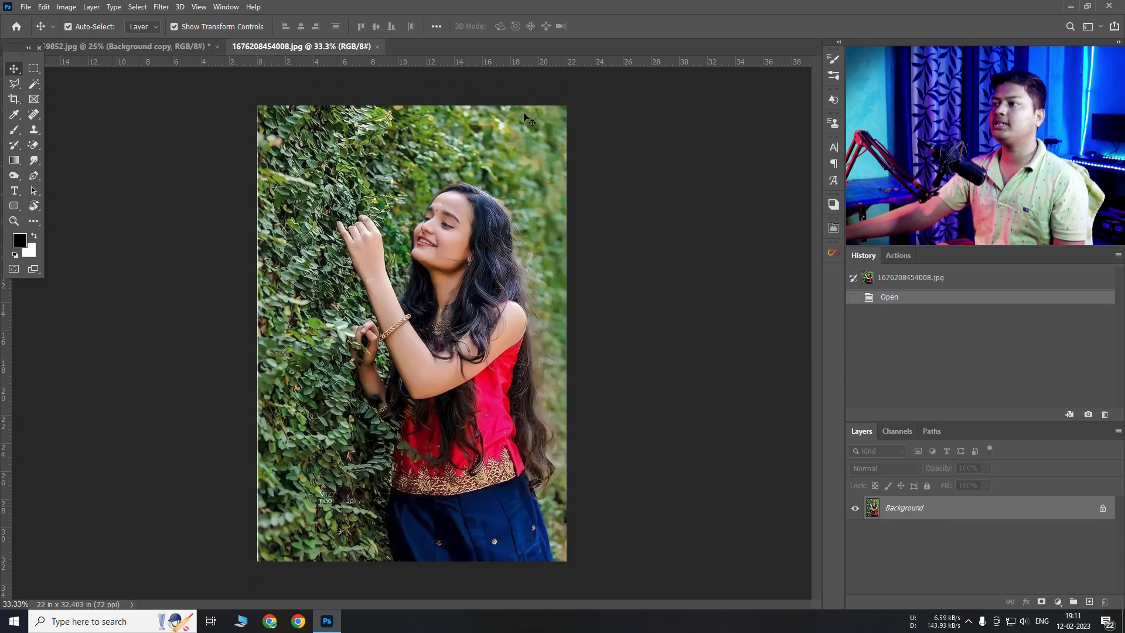
{"action": "right_click", "coordinate": [927, 511]}
{"action": "left_click", "coordinate": [965, 388]}
{"action": "left_click", "coordinate": [266, 338]}
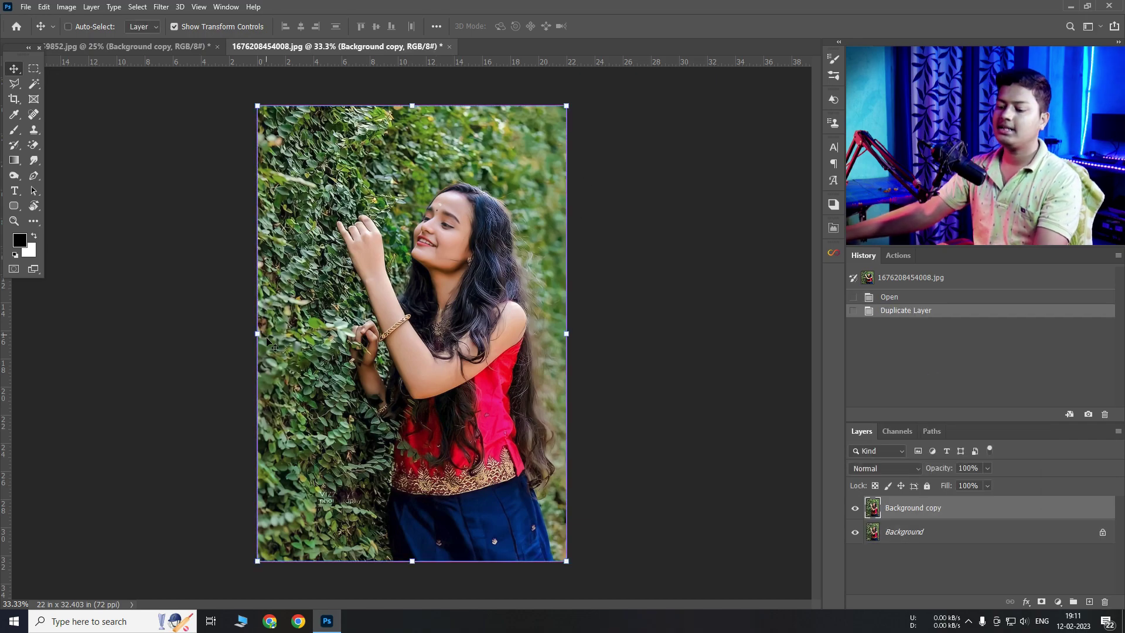
{"action": "key", "text": "ctrl+shift+a"}
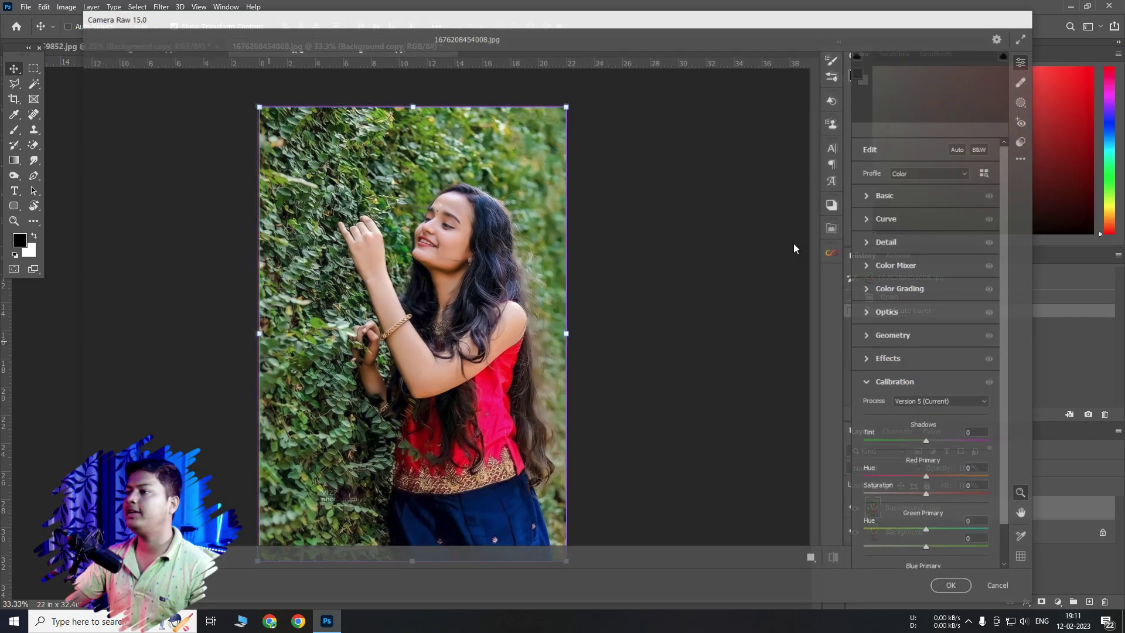
Load the Aqua Orange Camera Raw Preset 2 settings onto the copy.
{"action": "left_click", "coordinate": [1024, 157]}
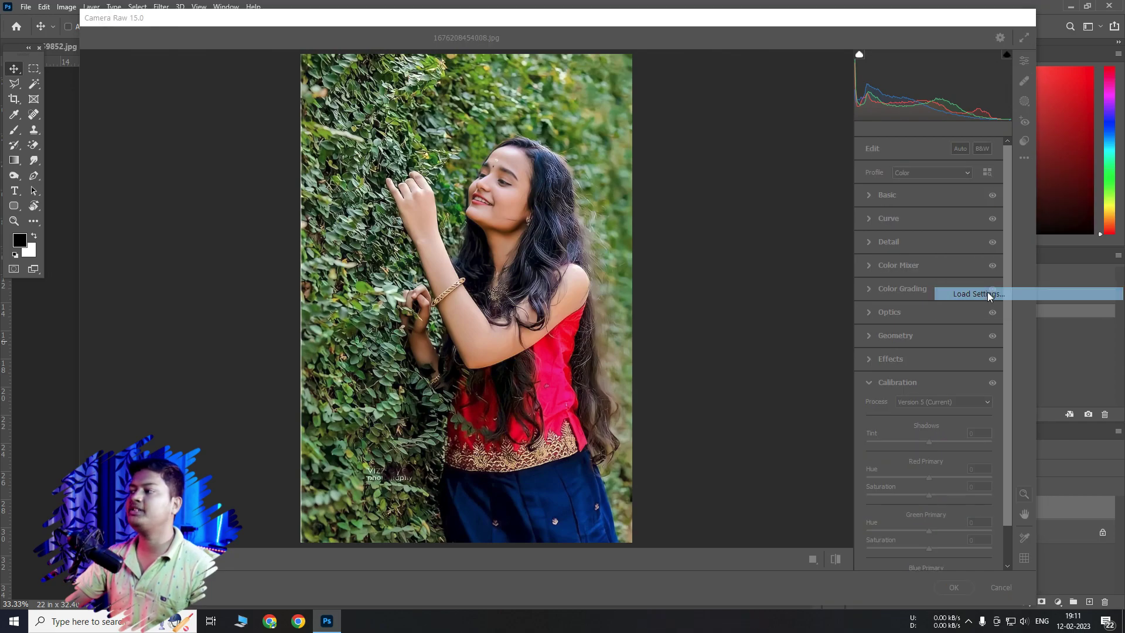
{"action": "left_click", "coordinate": [990, 293]}
{"action": "left_click", "coordinate": [426, 234]}
{"action": "double_click", "coordinate": [425, 234]}
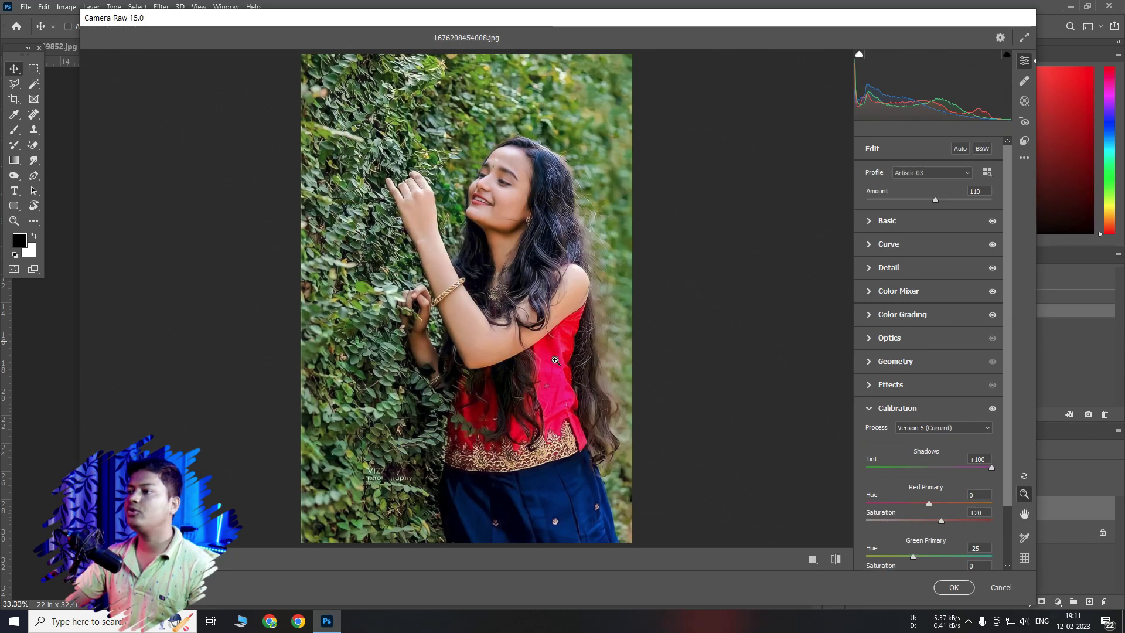
{"action": "scroll", "coordinate": [613, 320], "scroll_direction": "down", "scroll_amount": 2}
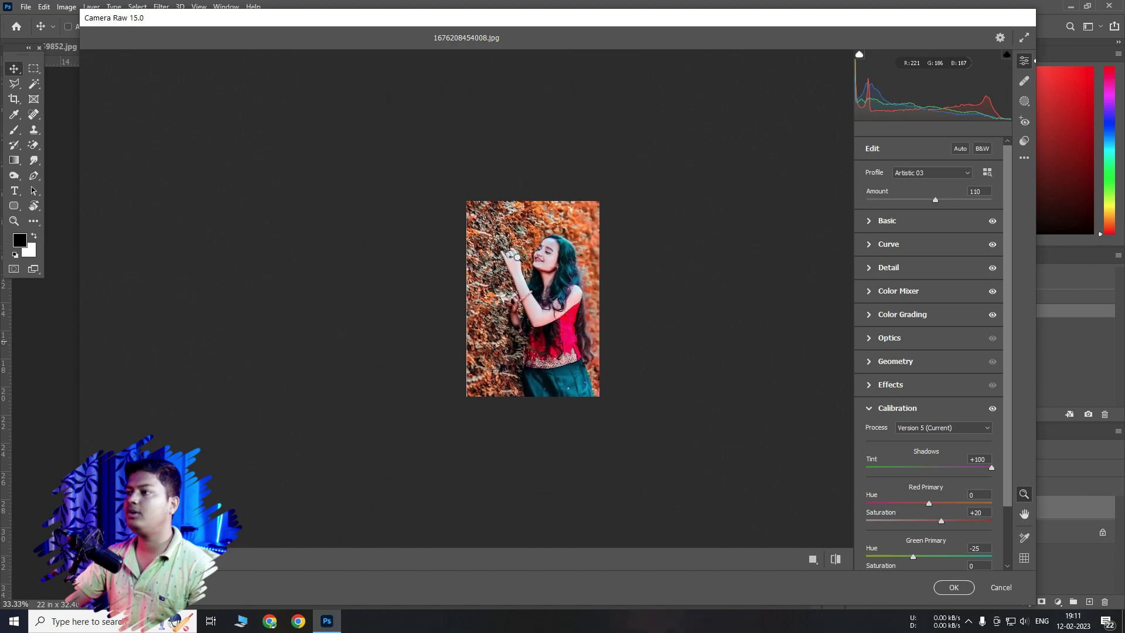
{"action": "scroll", "coordinate": [614, 319], "scroll_direction": "up", "scroll_amount": 1}
Load the other saved preset instead and apply the orange-teal grade to the layer.
{"action": "left_click", "coordinate": [1024, 158]}
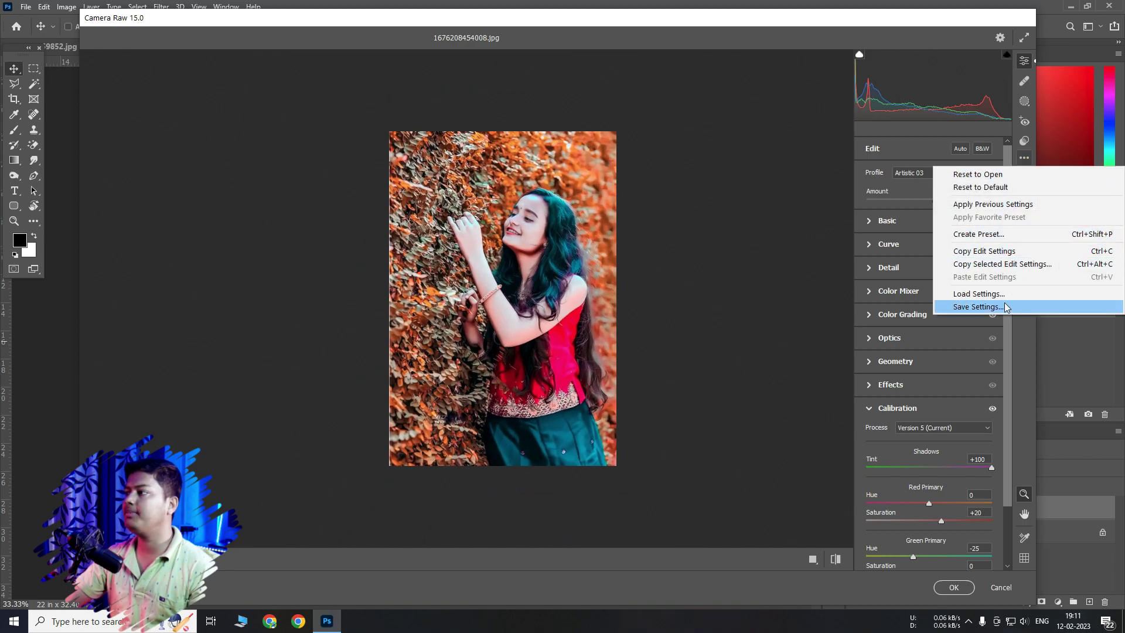
{"action": "left_click", "coordinate": [1003, 305]}
{"action": "left_click", "coordinate": [651, 181]}
{"action": "left_click", "coordinate": [1024, 158]}
{"action": "left_click", "coordinate": [973, 293]}
{"action": "double_click", "coordinate": [484, 218]}
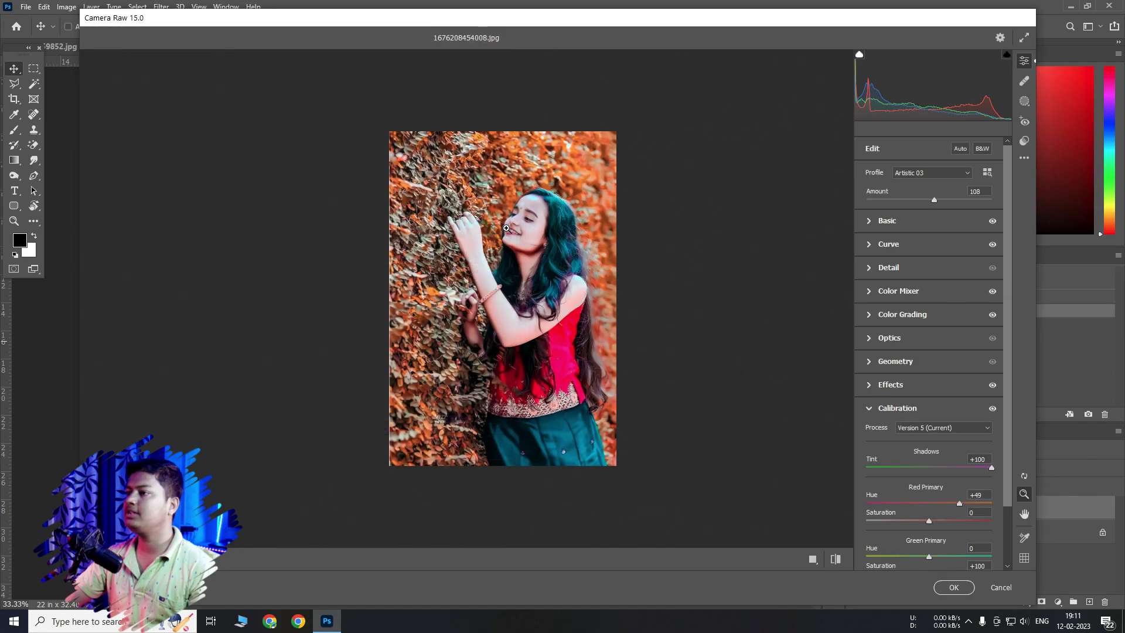
{"action": "scroll", "coordinate": [511, 223], "scroll_direction": "up", "scroll_amount": 2}
{"action": "scroll", "coordinate": [575, 252], "scroll_direction": "down", "scroll_amount": 3}
{"action": "scroll", "coordinate": [527, 237], "scroll_direction": "down", "scroll_amount": 2}
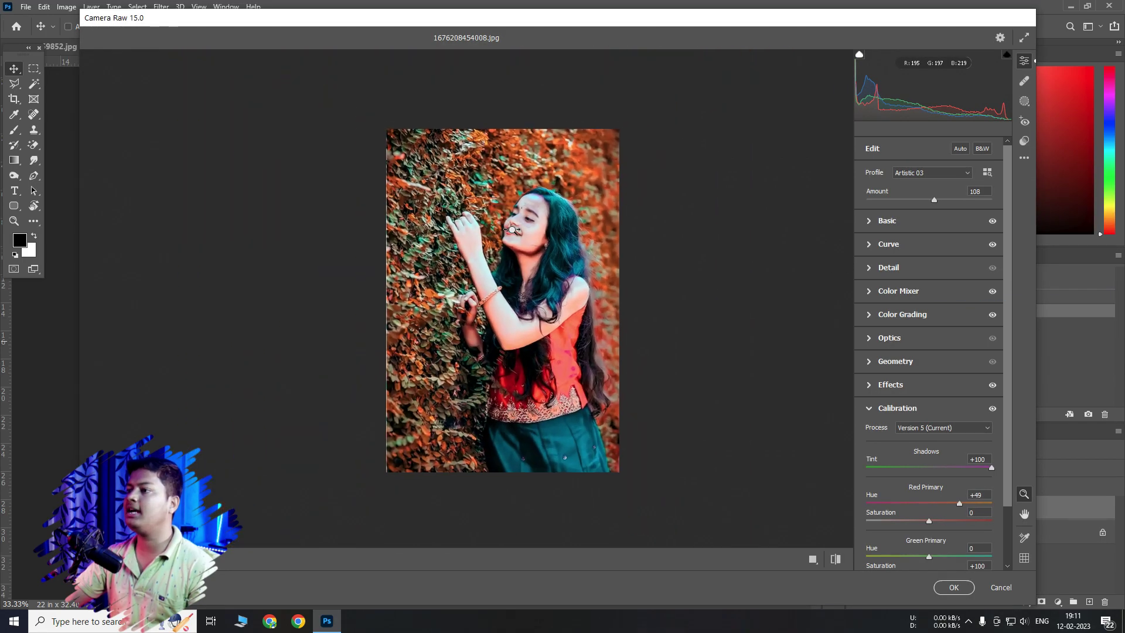
{"action": "scroll", "coordinate": [592, 237], "scroll_direction": "up", "scroll_amount": 3}
{"action": "scroll", "coordinate": [571, 237], "scroll_direction": "down", "scroll_amount": 2}
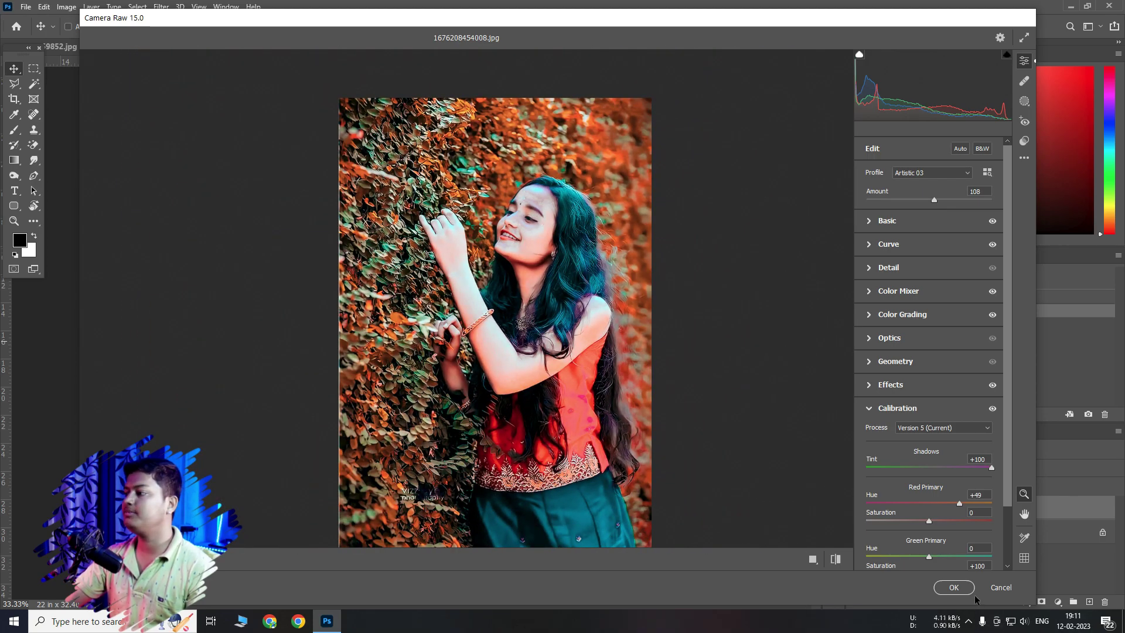
{"action": "left_click", "coordinate": [963, 590]}
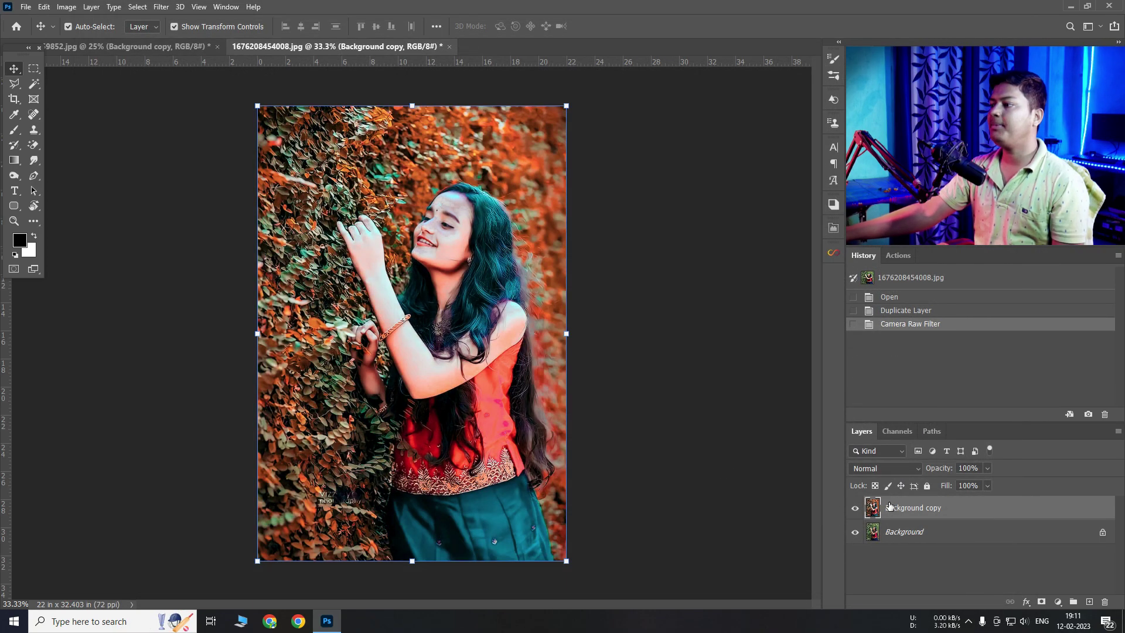
Add a mask and brush over the face, then undo both back to the Camera Raw result.
{"action": "left_click", "coordinate": [1041, 601]}
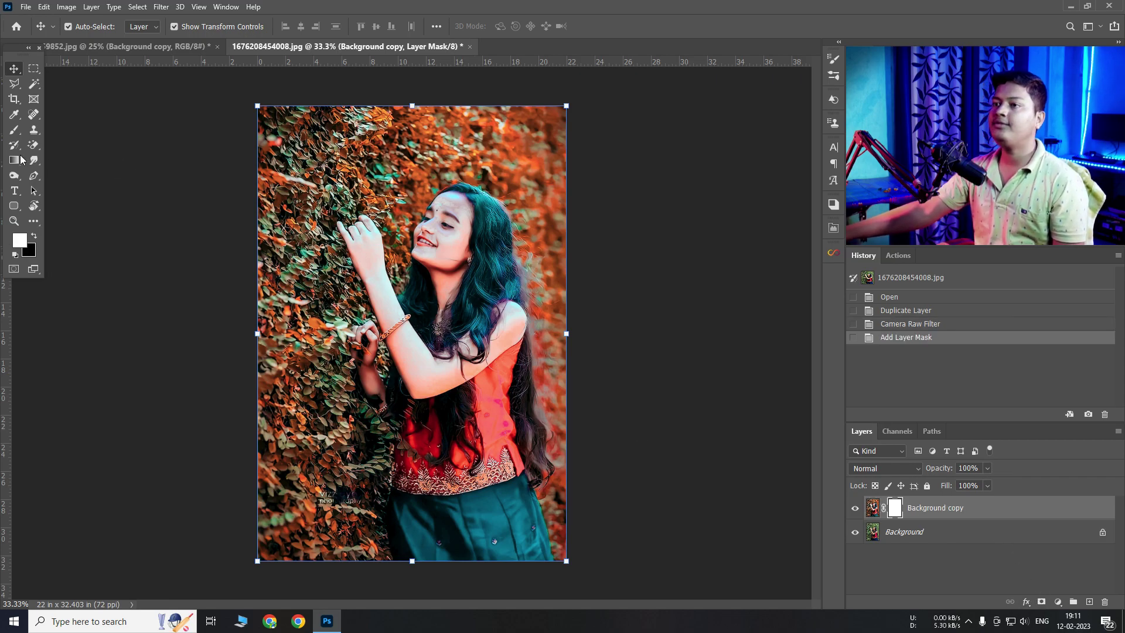
{"action": "left_click", "coordinate": [14, 129]}
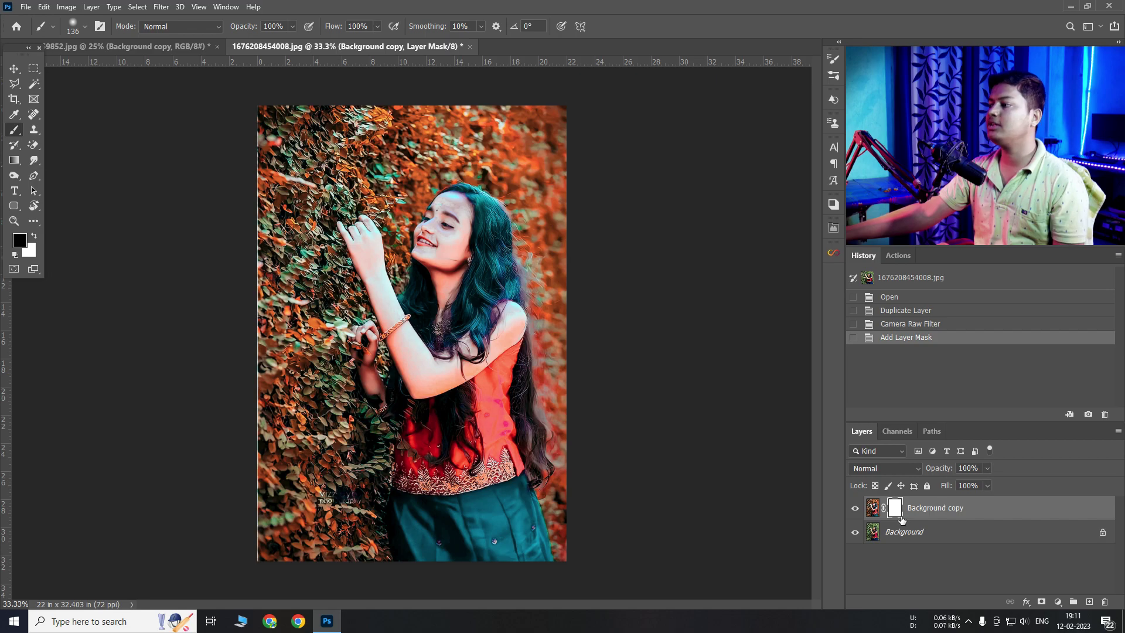
{"action": "scroll", "coordinate": [387, 228], "scroll_direction": "up", "scroll_amount": 5, "text": "alt"}
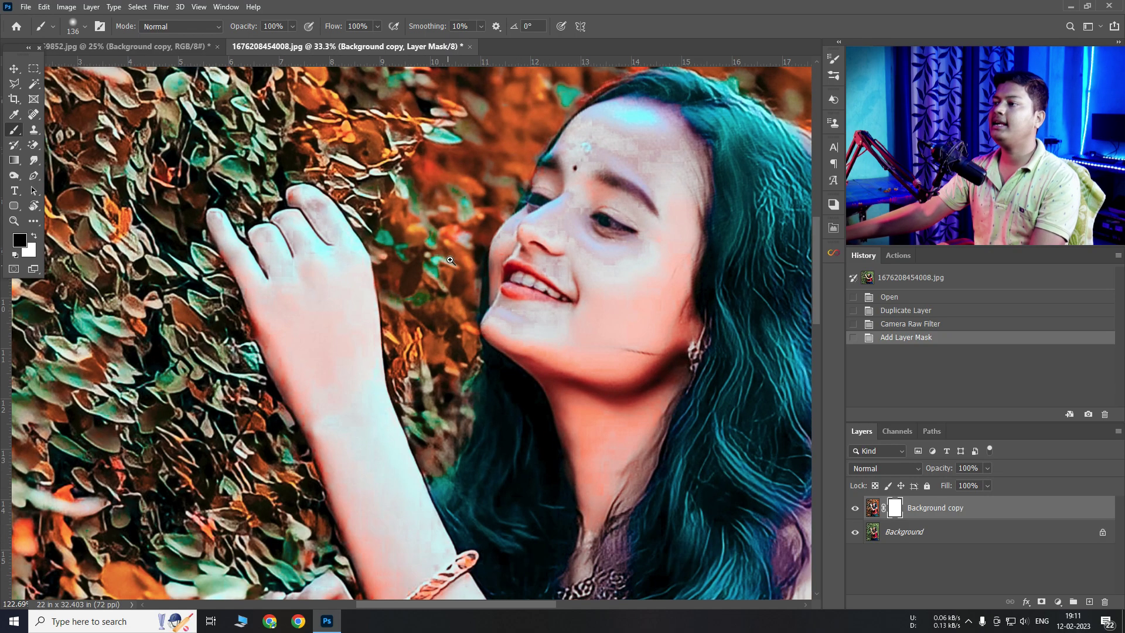
{"action": "left_click_drag", "start_coordinate": [633, 242], "coordinate": [600, 249]}
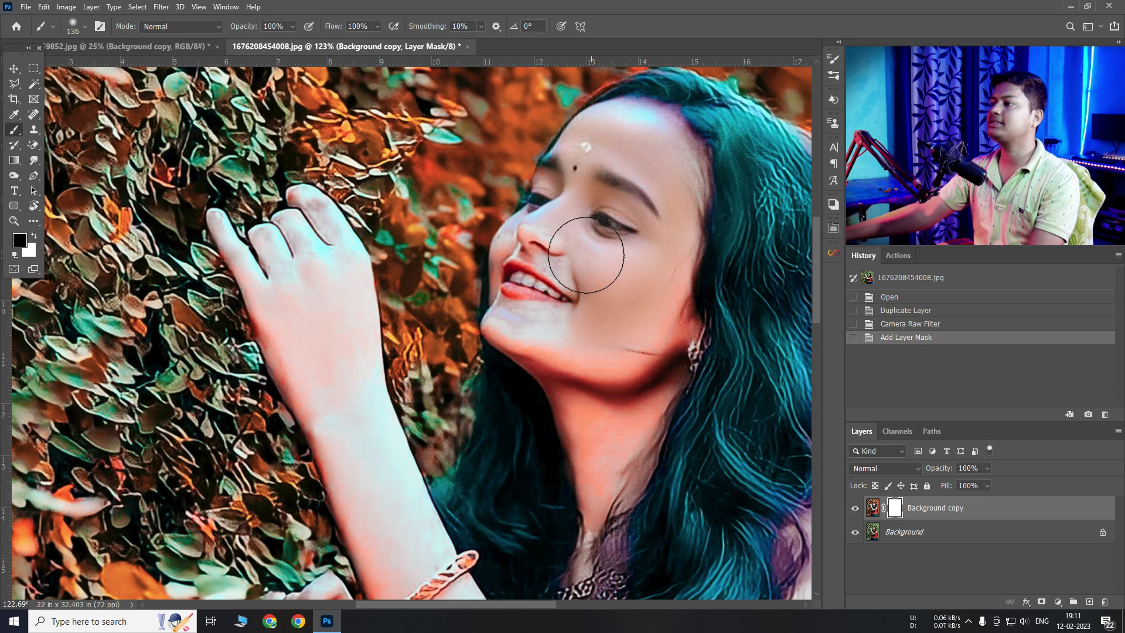
{"action": "key", "text": "ctrl+z"}
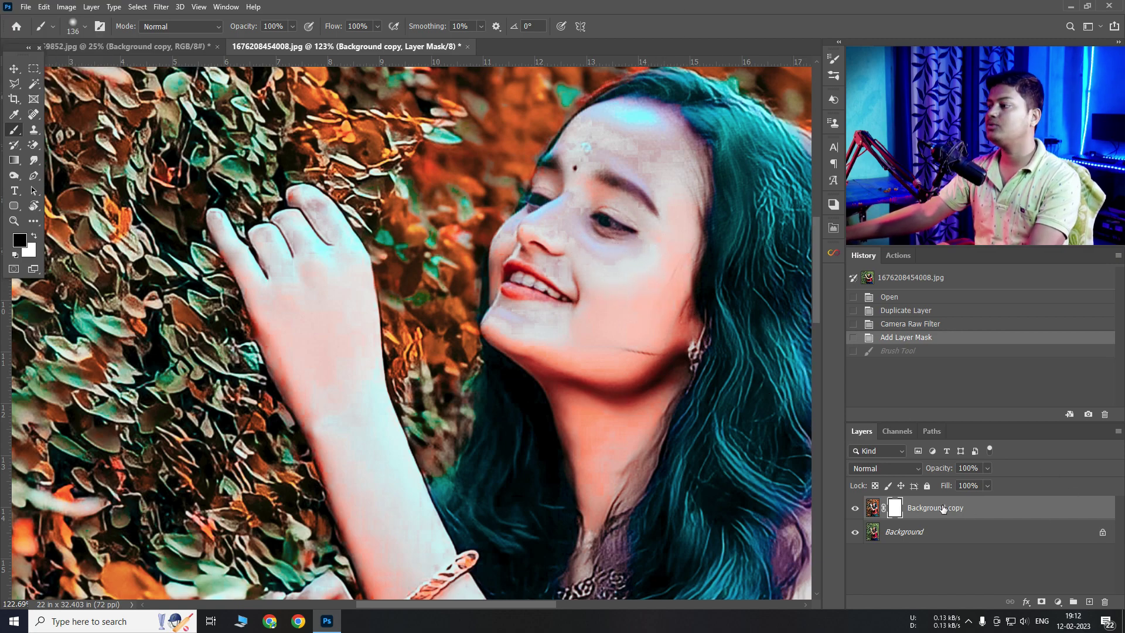
{"action": "key", "text": "ctrl+z"}
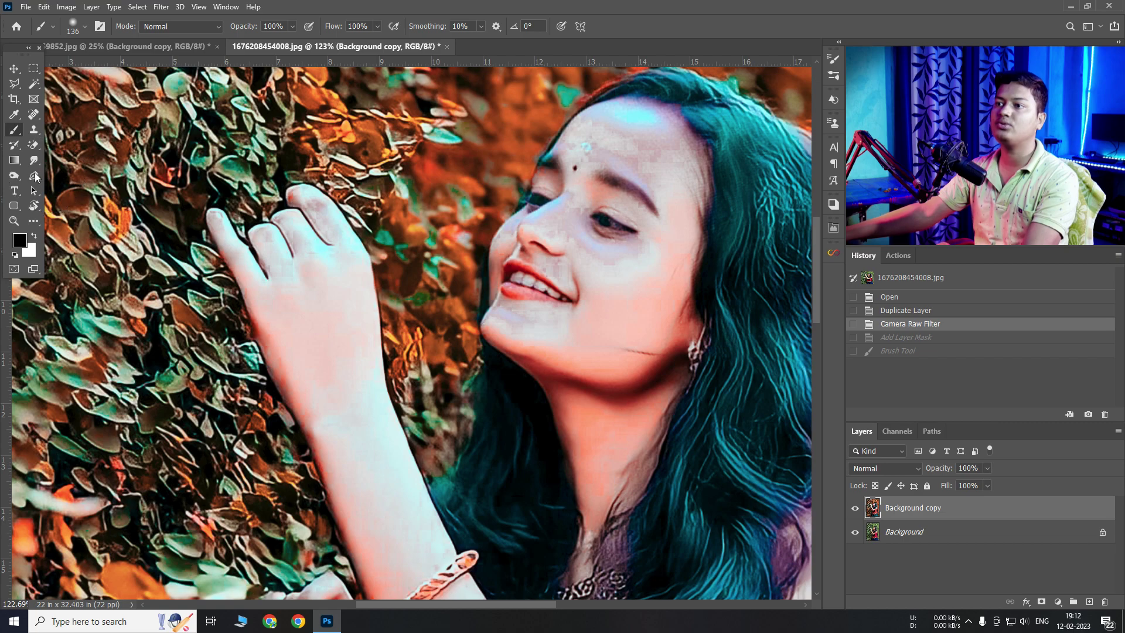
{"action": "right_click", "coordinate": [33, 160]}
Smudge the lower cheek with an enlarged 20%-strength Smudge brush.
{"action": "left_click", "coordinate": [71, 183]}
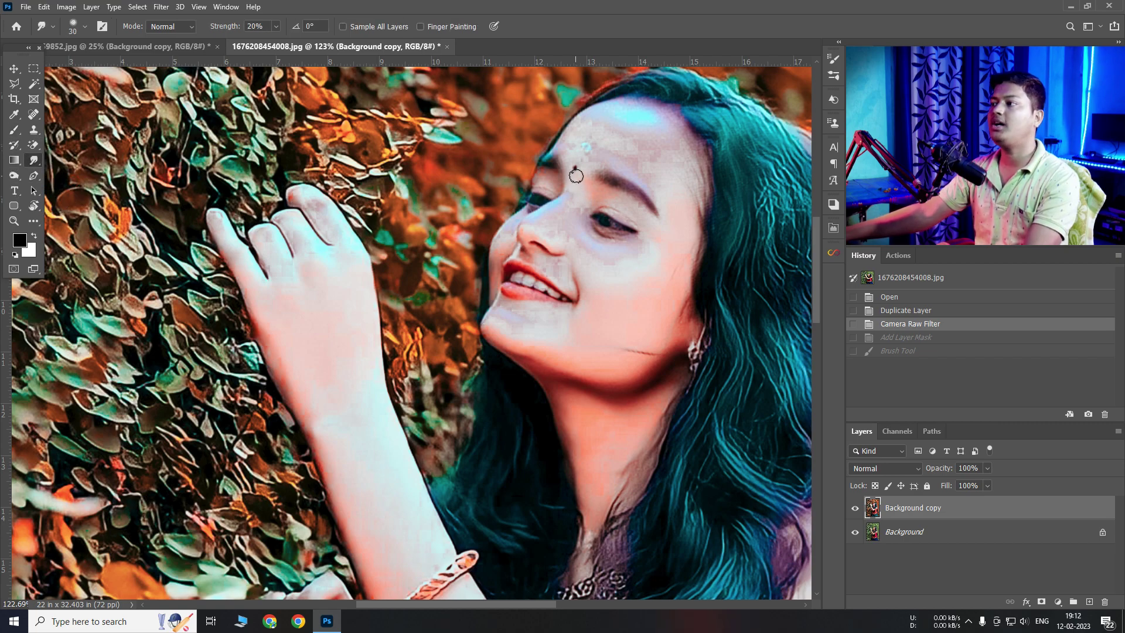
{"action": "right_click", "coordinate": [671, 155]}
{"action": "key", "text": "Escape"}
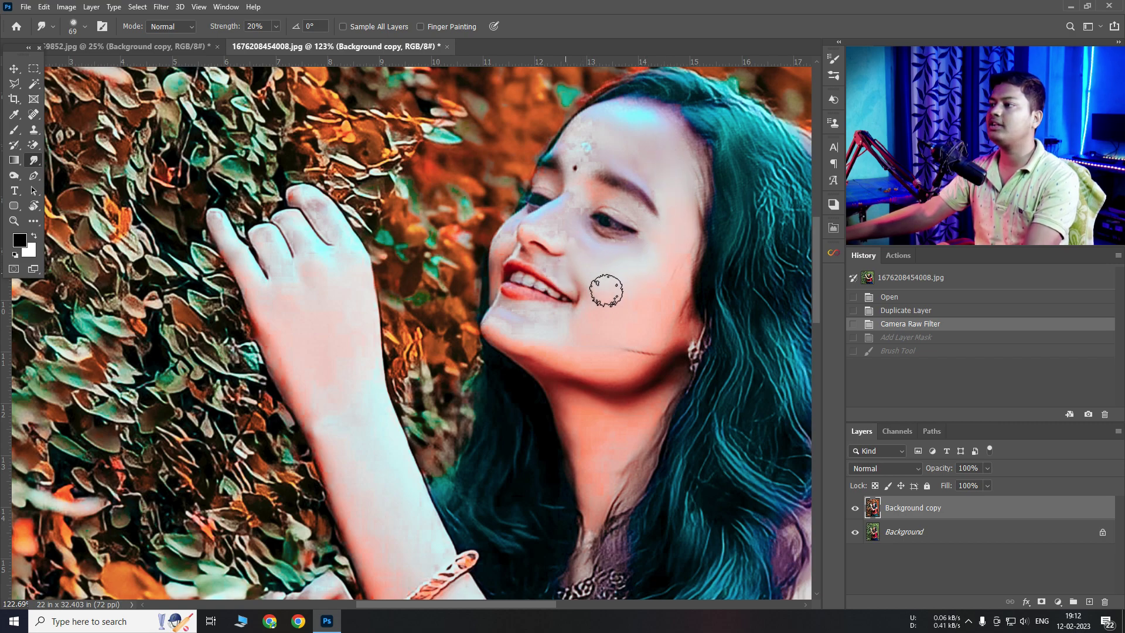
{"action": "left_click_drag", "start_coordinate": [508, 321], "coordinate": [563, 321]}
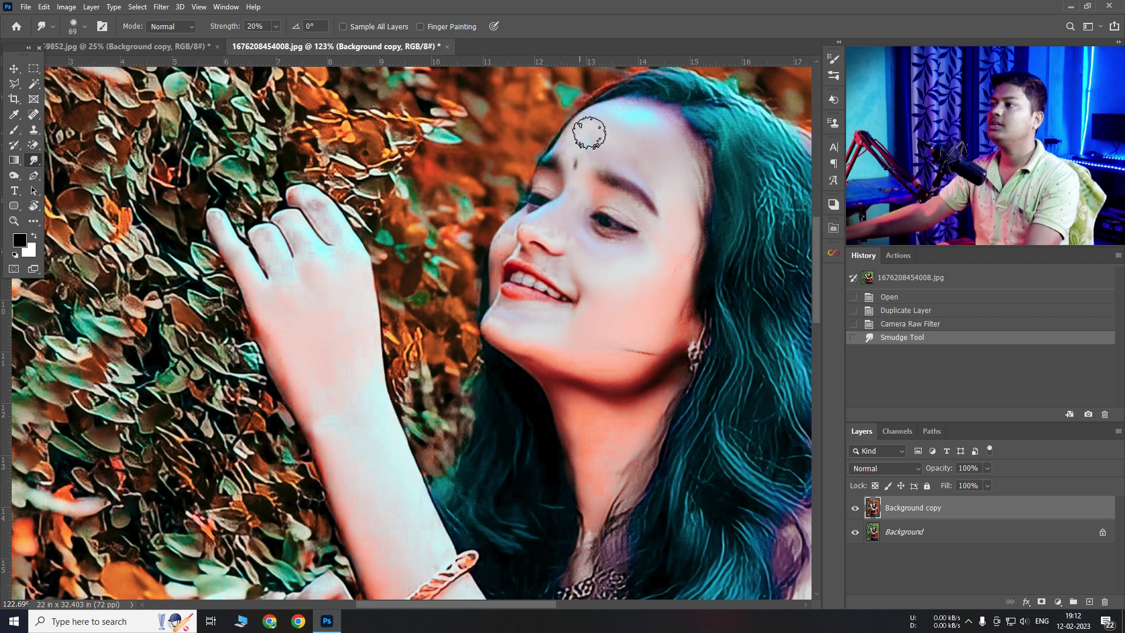
Smudge the forehead and nose, zoom out, and hide the layer to compare.
{"action": "left_click_drag", "start_coordinate": [589, 134], "coordinate": [592, 140]}
{"action": "key", "text": "ctrl+z"}
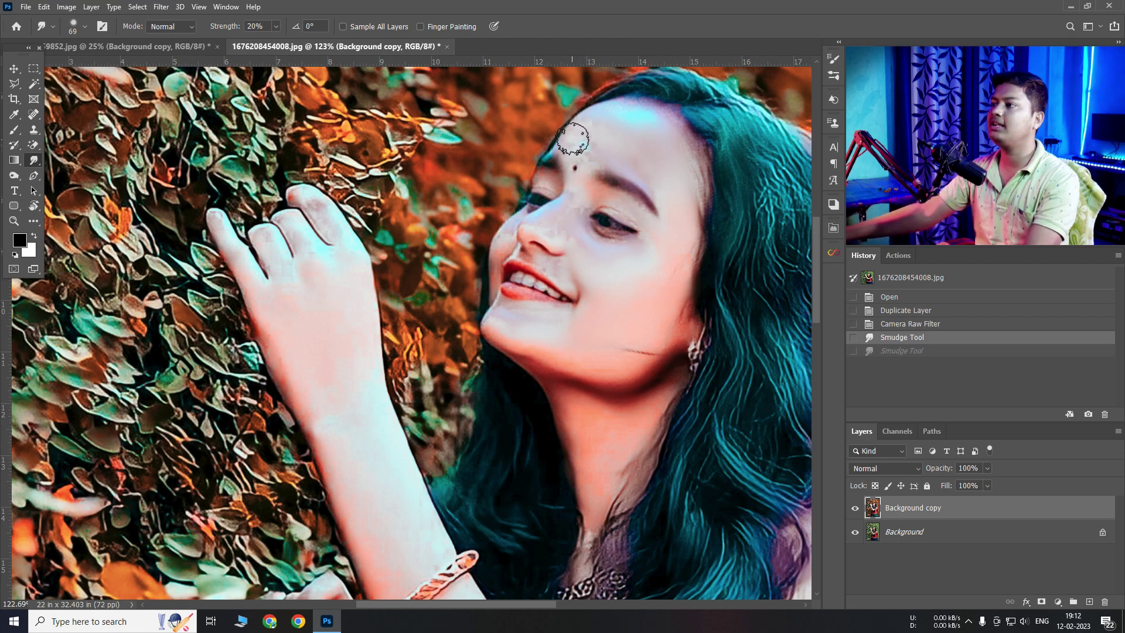
{"action": "key", "text": "ctrl+shift+z"}
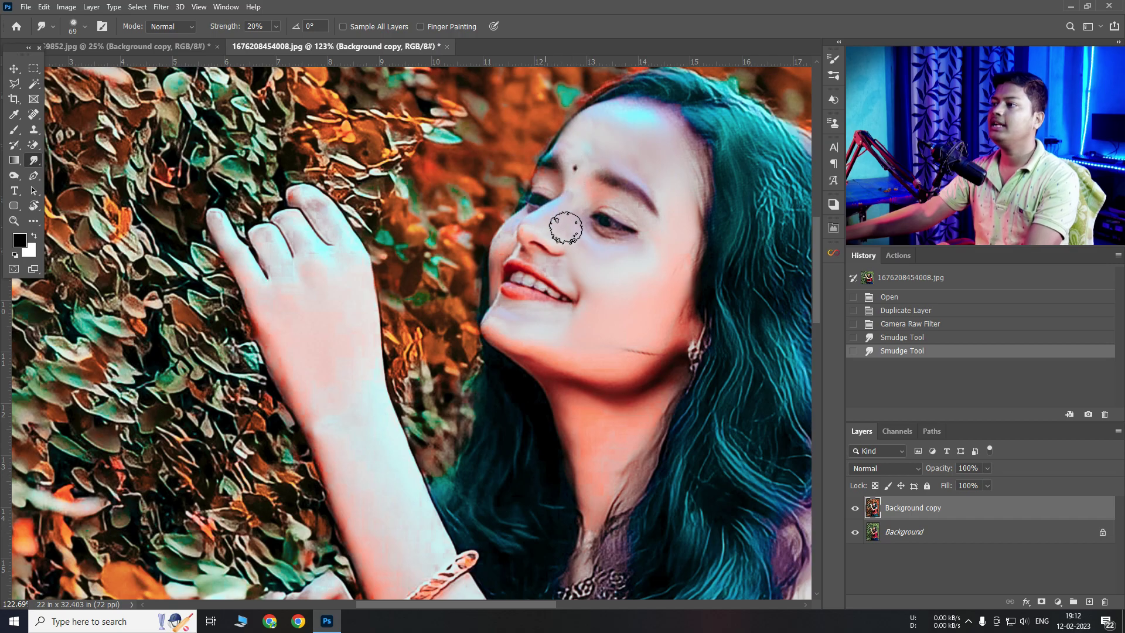
{"action": "left_click_drag", "start_coordinate": [565, 227], "coordinate": [571, 233]}
{"action": "scroll", "coordinate": [624, 237], "scroll_direction": "down", "scroll_amount": 1}
{"action": "scroll", "coordinate": [625, 237], "scroll_direction": "down", "scroll_amount": 1}
{"action": "scroll", "coordinate": [625, 238], "scroll_direction": "down", "scroll_amount": 1}
{"action": "scroll", "coordinate": [625, 238], "scroll_direction": "down", "scroll_amount": 1}
{"action": "scroll", "coordinate": [624, 238], "scroll_direction": "down", "scroll_amount": 1}
{"action": "left_click", "coordinate": [855, 509]}
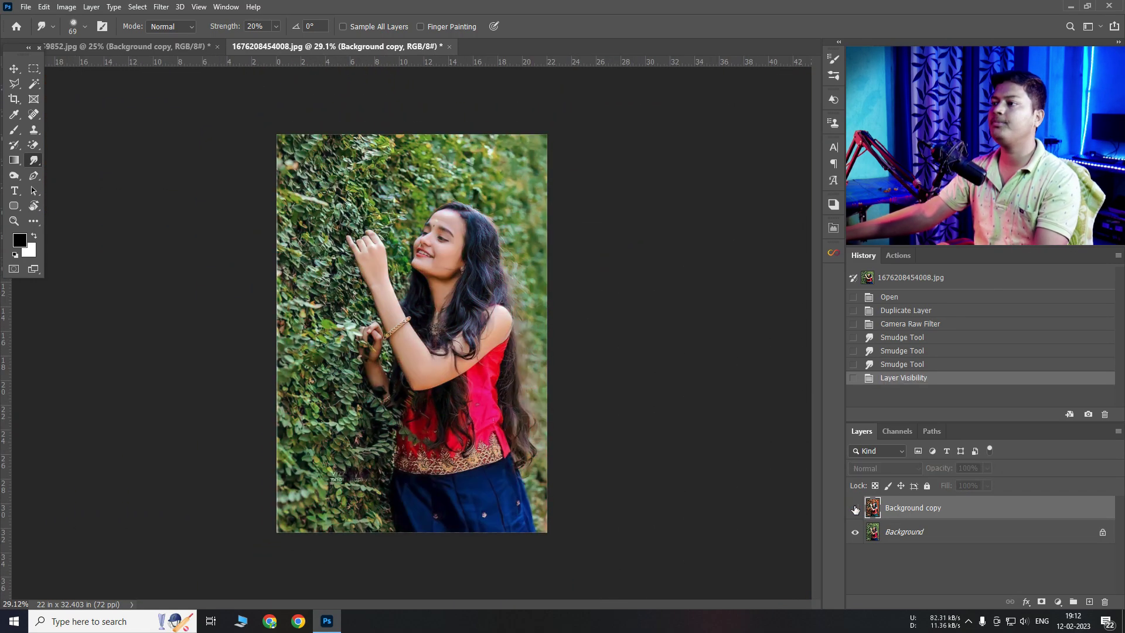
Compare the graded copy with the original, then zoom in on the second portrait.
{"action": "left_click", "coordinate": [856, 509]}
{"action": "left_click", "coordinate": [855, 509]}
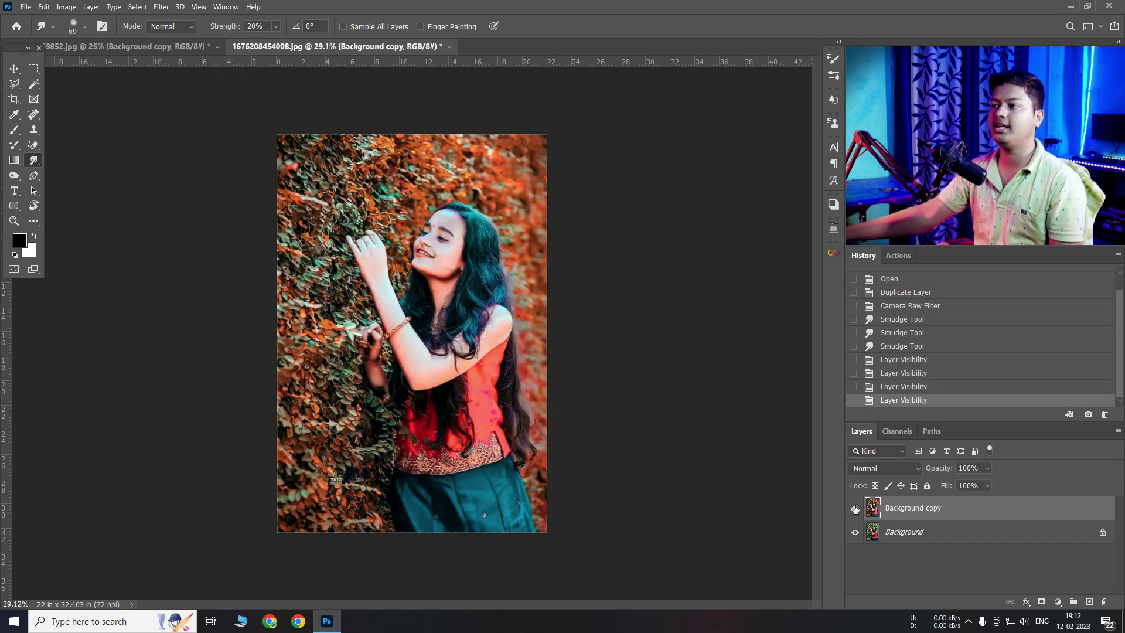
{"action": "left_click", "coordinate": [191, 49]}
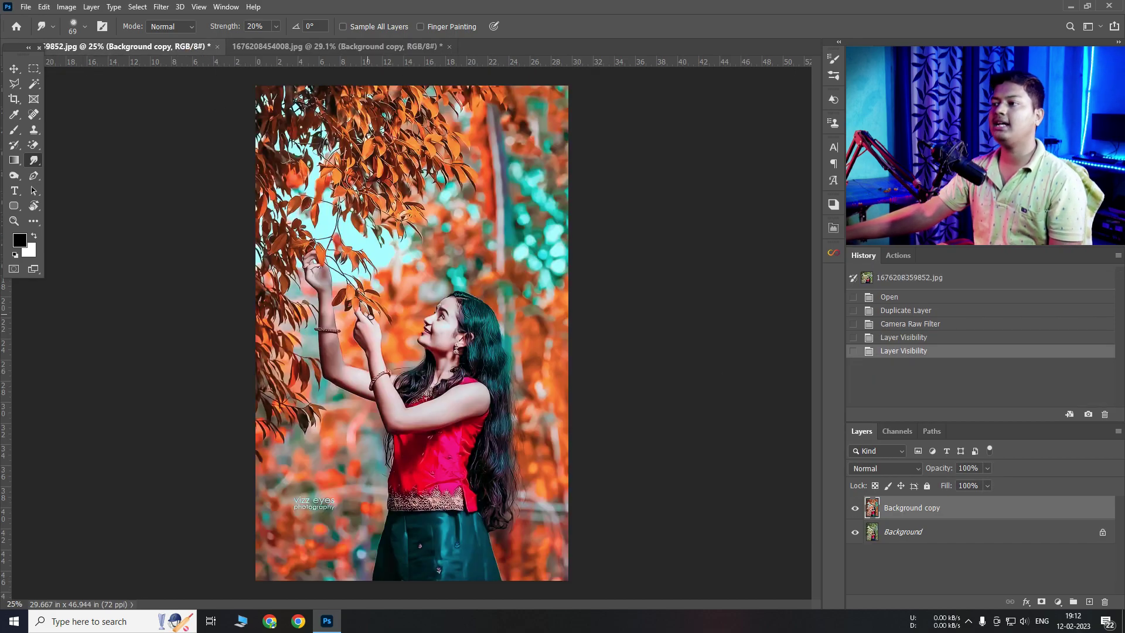
{"action": "left_click_drag", "start_coordinate": [411, 320], "coordinate": [516, 340]}
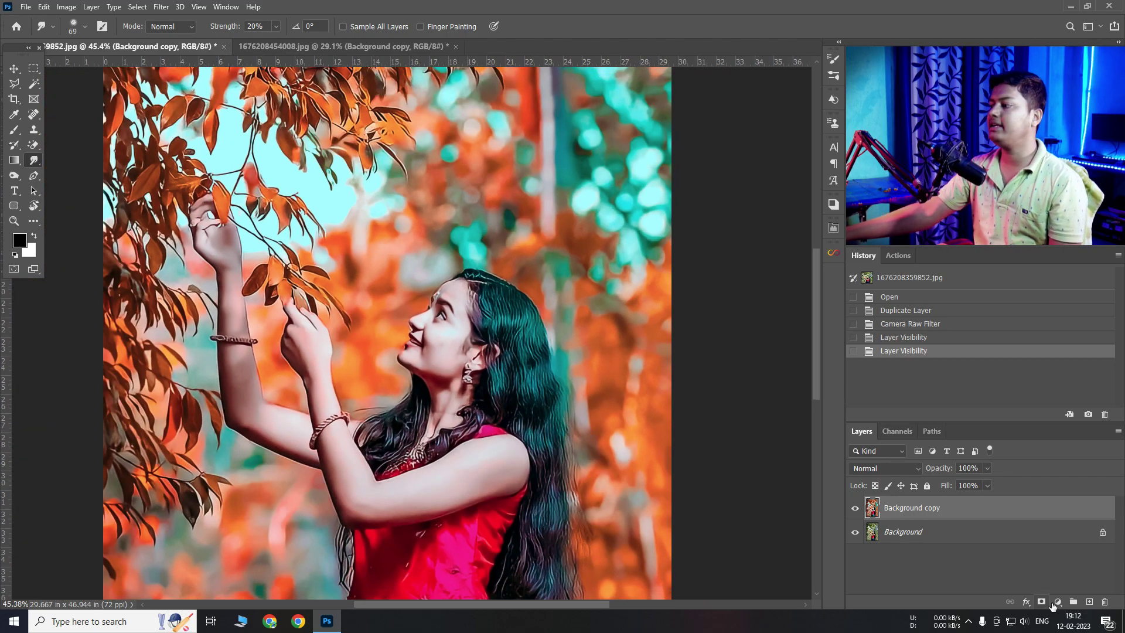
{"action": "left_click", "coordinate": [1057, 602]}
Add a Curves layer raising midtones and highlights, with its mask inverted to black.
{"action": "left_click", "coordinate": [1056, 461]}
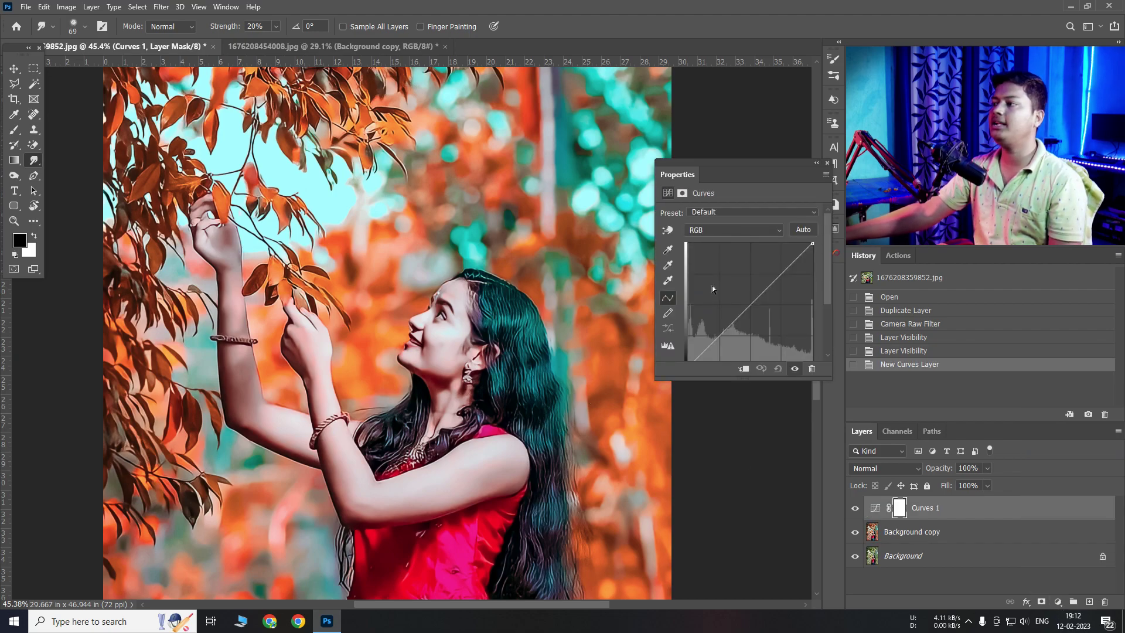
{"action": "left_click_drag", "start_coordinate": [750, 305], "coordinate": [747, 299]}
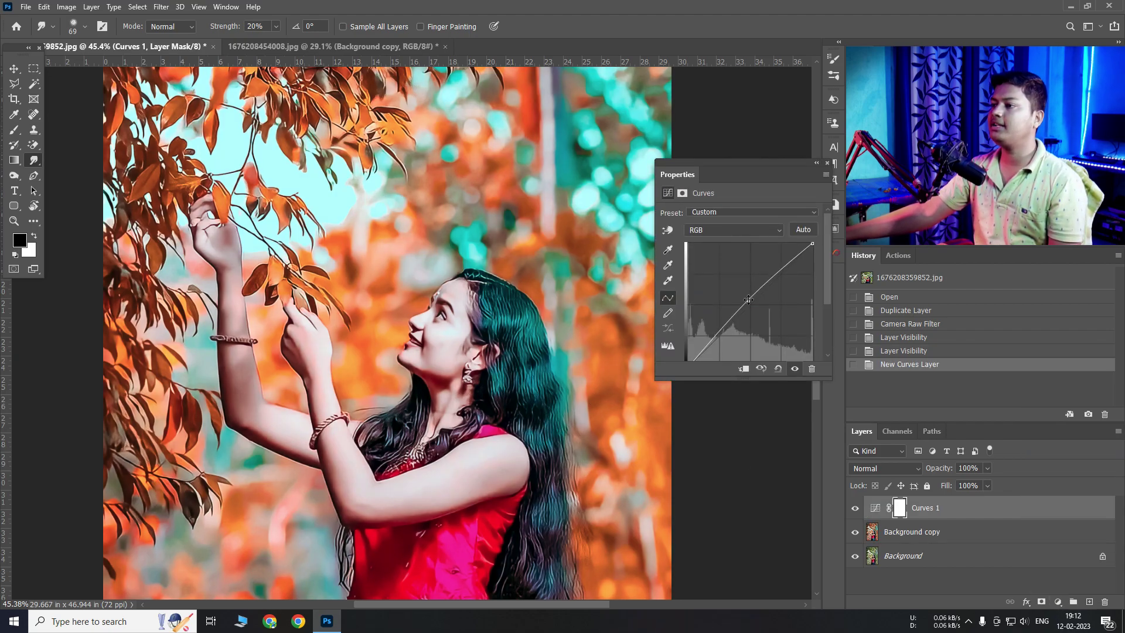
{"action": "left_click_drag", "start_coordinate": [820, 255], "coordinate": [820, 253]}
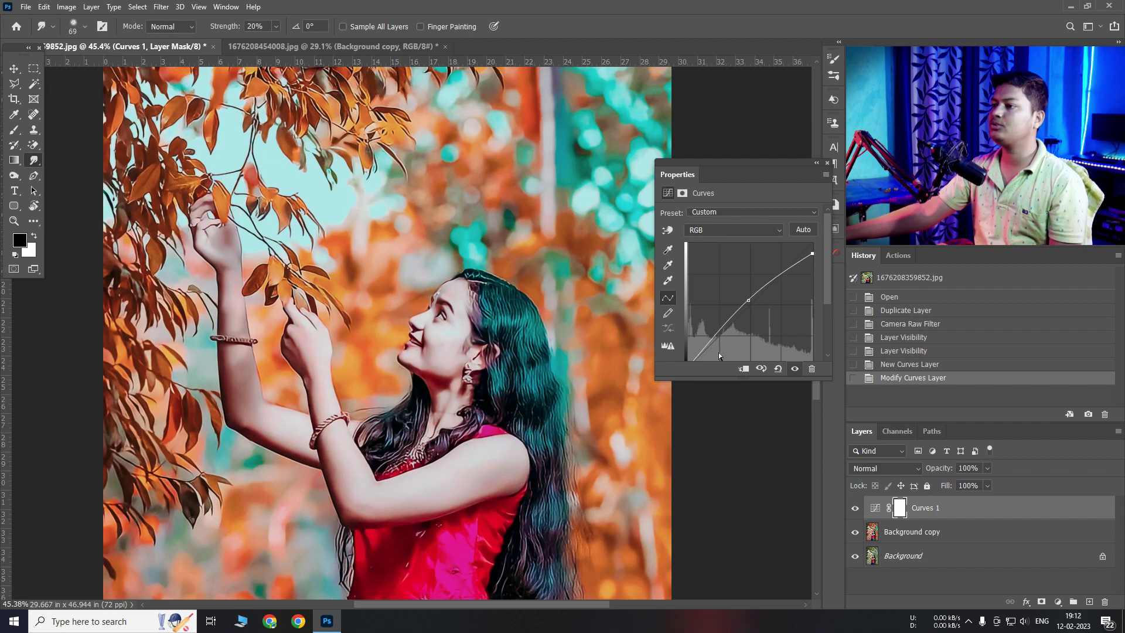
{"action": "scroll", "coordinate": [702, 347], "scroll_direction": "down", "scroll_amount": 2}
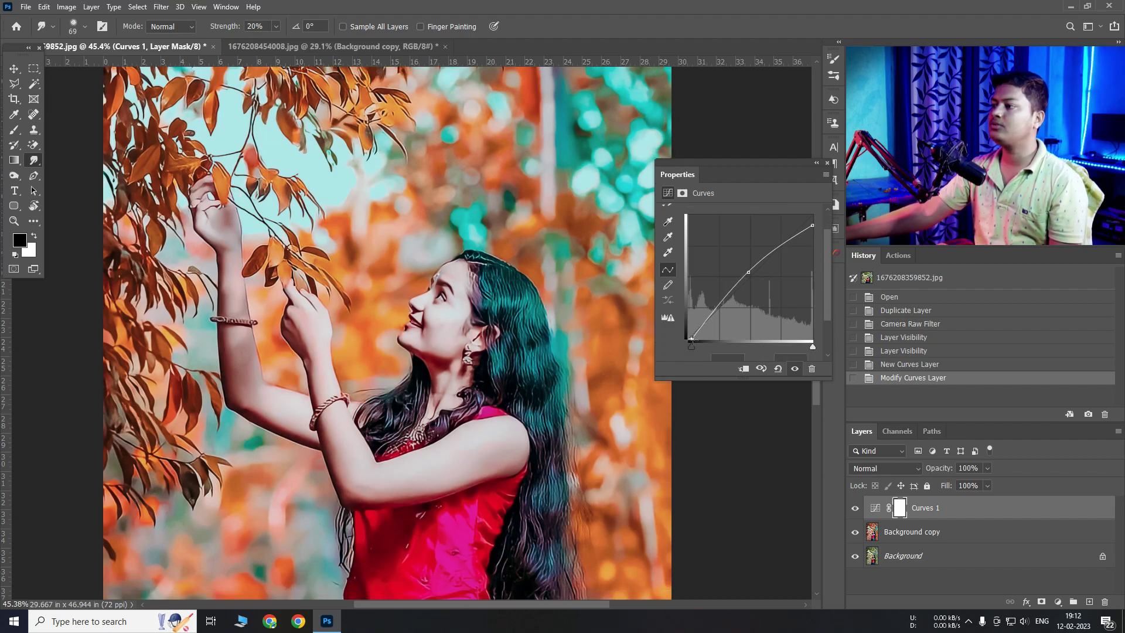
{"action": "left_click", "coordinate": [826, 164]}
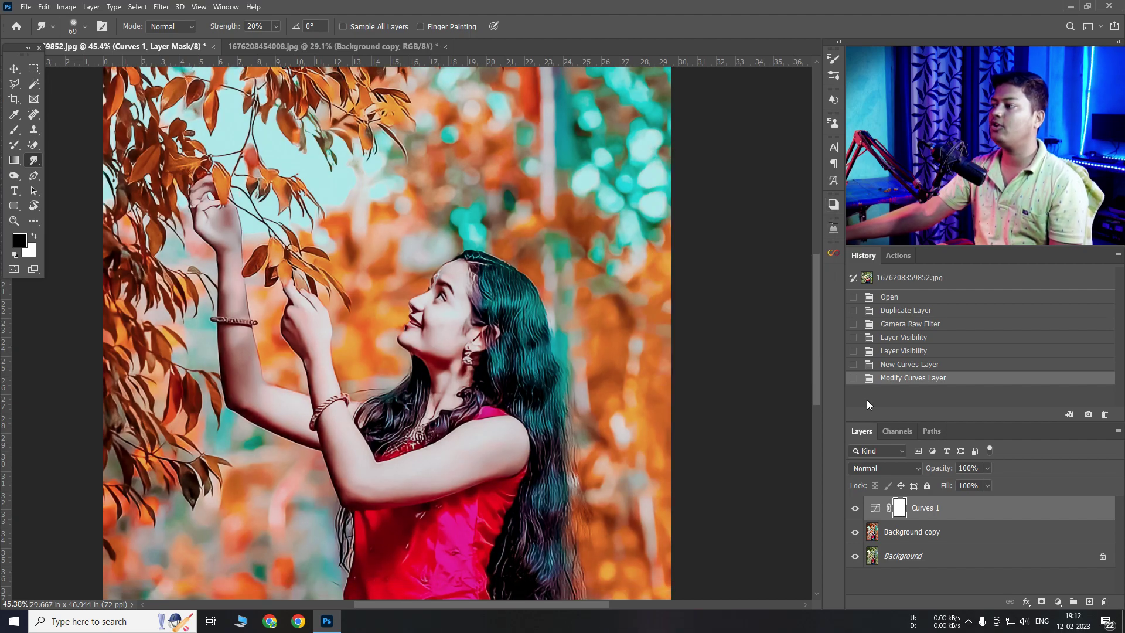
{"action": "key", "text": "ctrl+i"}
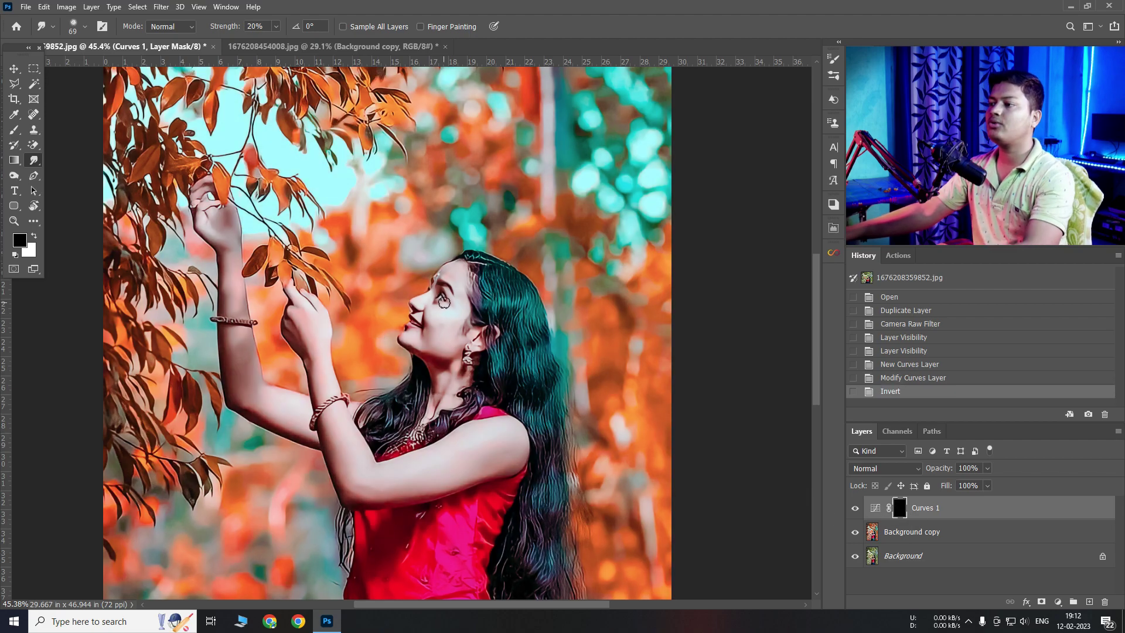
Paint white on the curves mask over the girl's forearm and upper arm.
{"action": "left_click", "coordinate": [16, 134]}
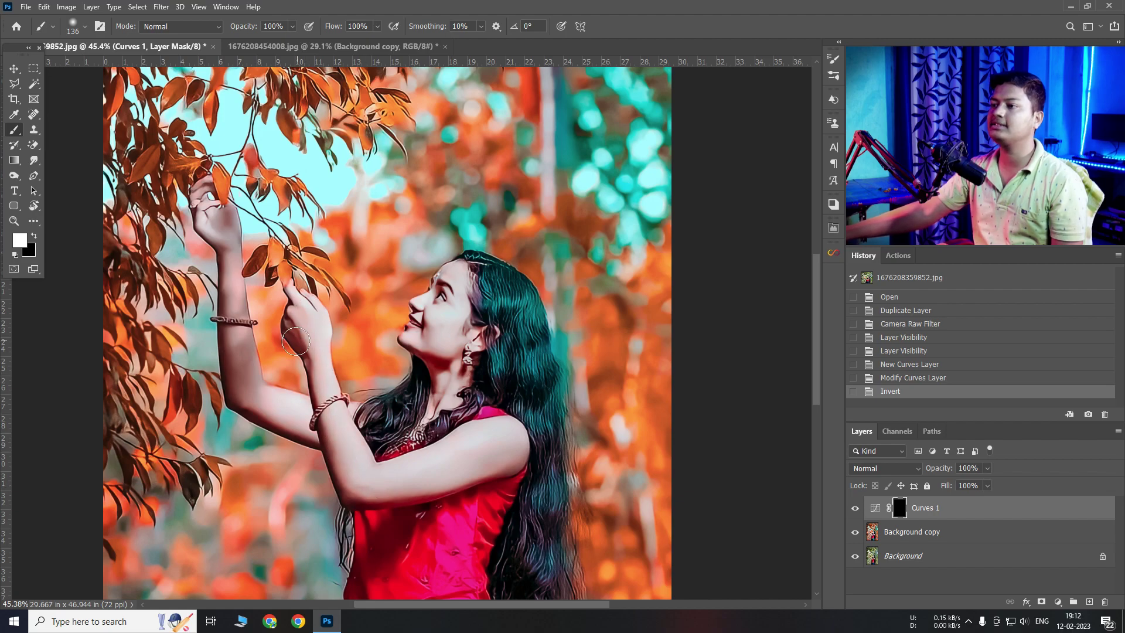
{"action": "left_click_drag", "start_coordinate": [296, 341], "coordinate": [223, 228]}
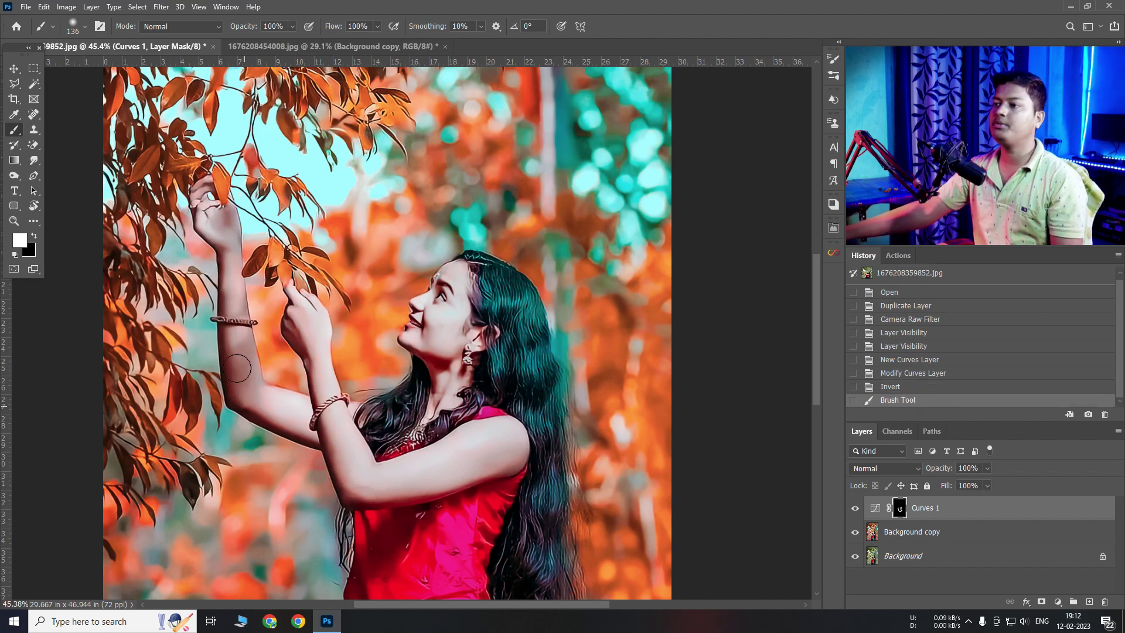
{"action": "left_click_drag", "start_coordinate": [321, 453], "coordinate": [250, 401]}
{"action": "key", "text": "ctrl+minus"}
{"action": "key", "text": "ctrl+minus"}
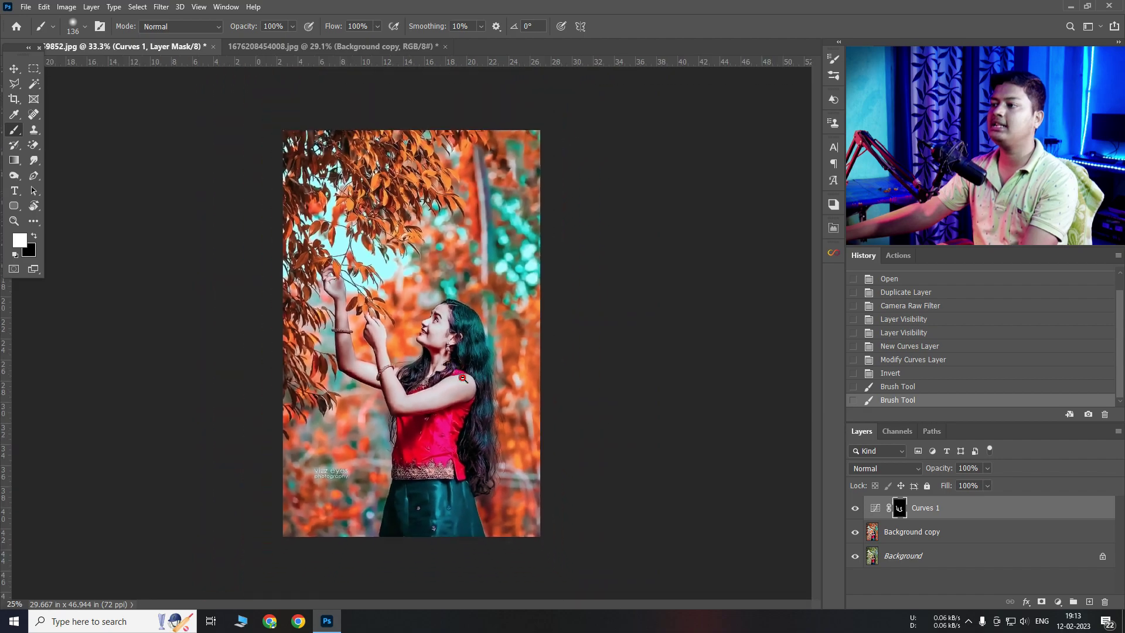
{"action": "key", "text": "ctrl+minus"}
{"action": "left_click_drag", "start_coordinate": [501, 342], "coordinate": [515, 342]}
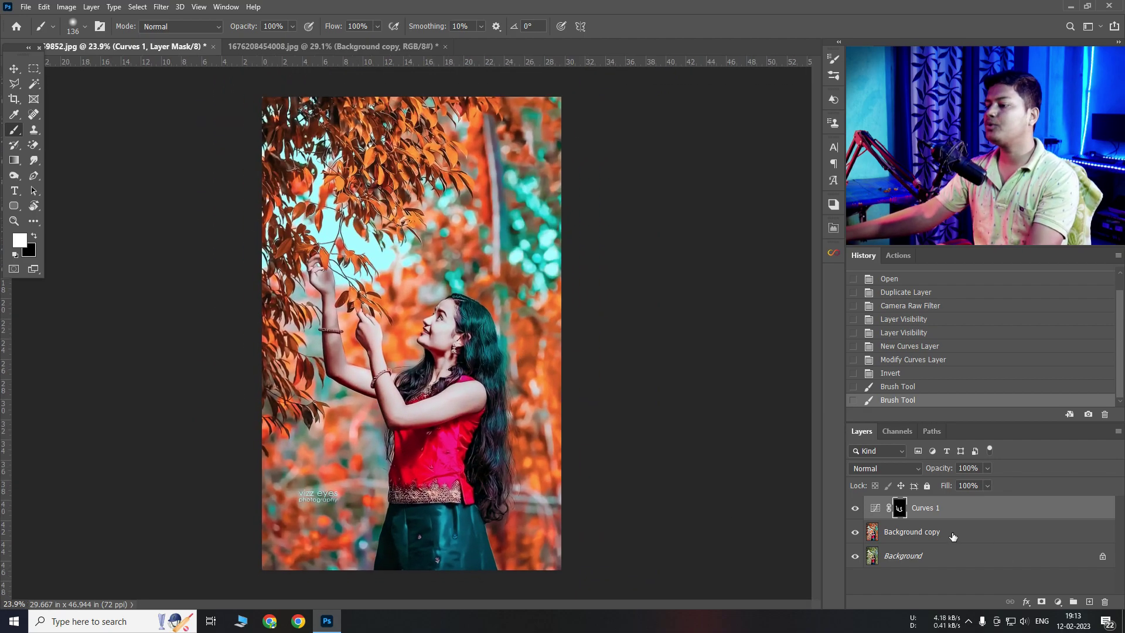
{"action": "left_click", "coordinate": [943, 533]}
Group Curves 1 and Background copy into Group 1, toggling it to compare.
{"action": "key", "text": "ctrl+g"}
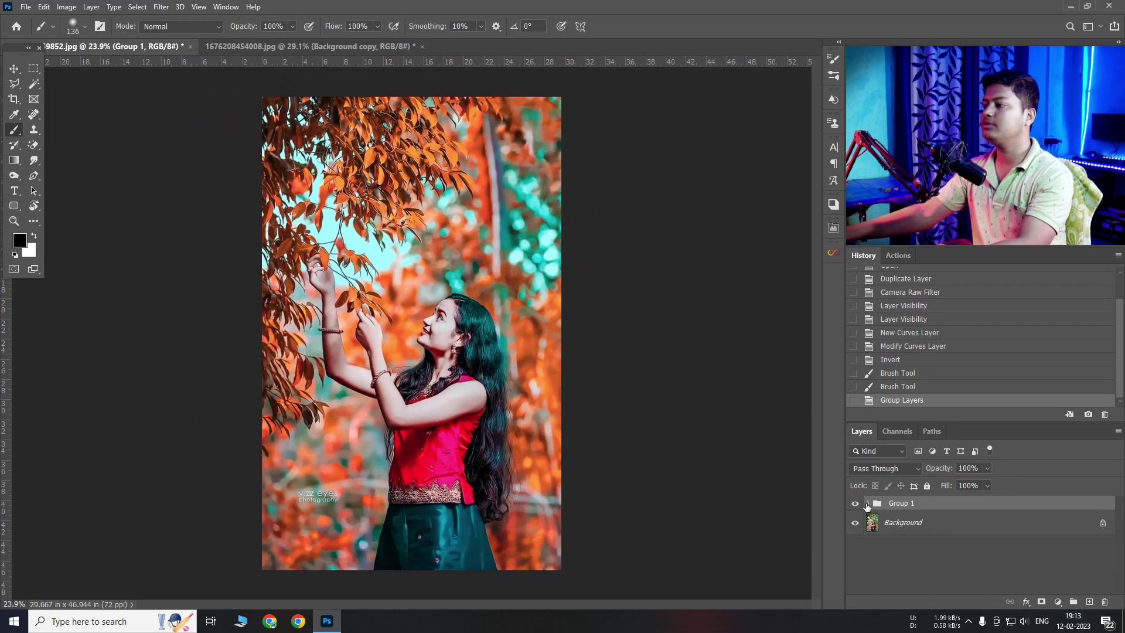
{"action": "left_click", "coordinate": [855, 503]}
{"action": "left_click", "coordinate": [855, 503]}
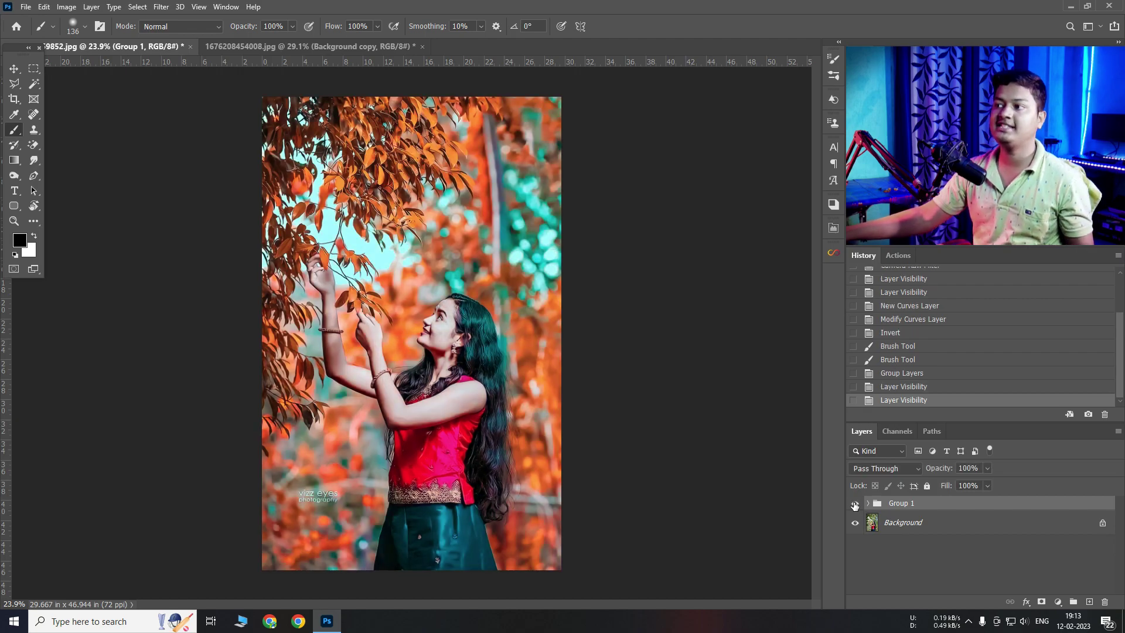